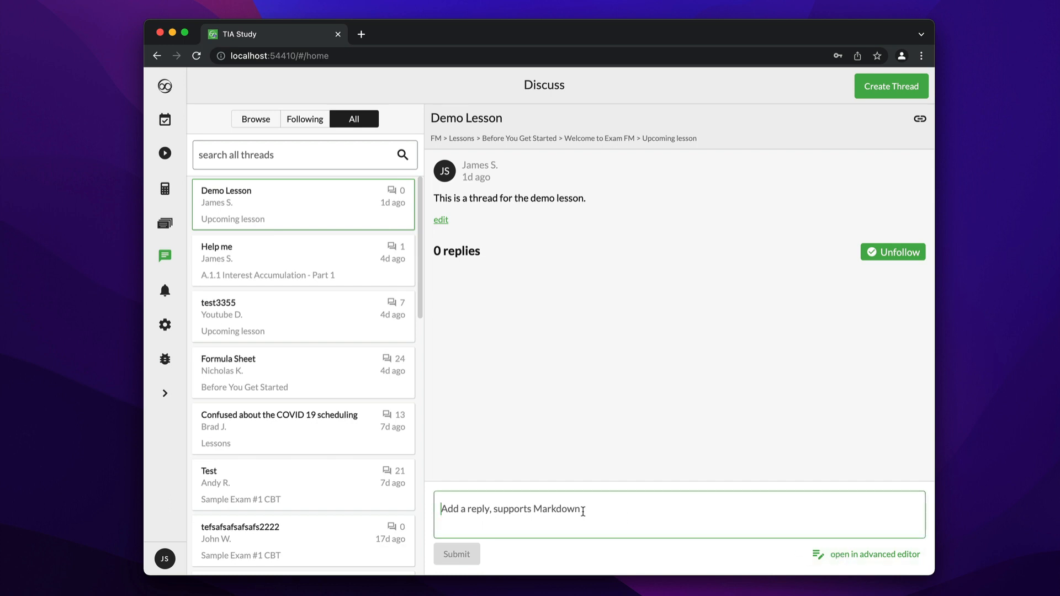
Step: Draft the reply "My reply continue" for the Demo Lesson thread, finishing it in the advanced editor and saving it
{"action": "type", "text": "My reply"}
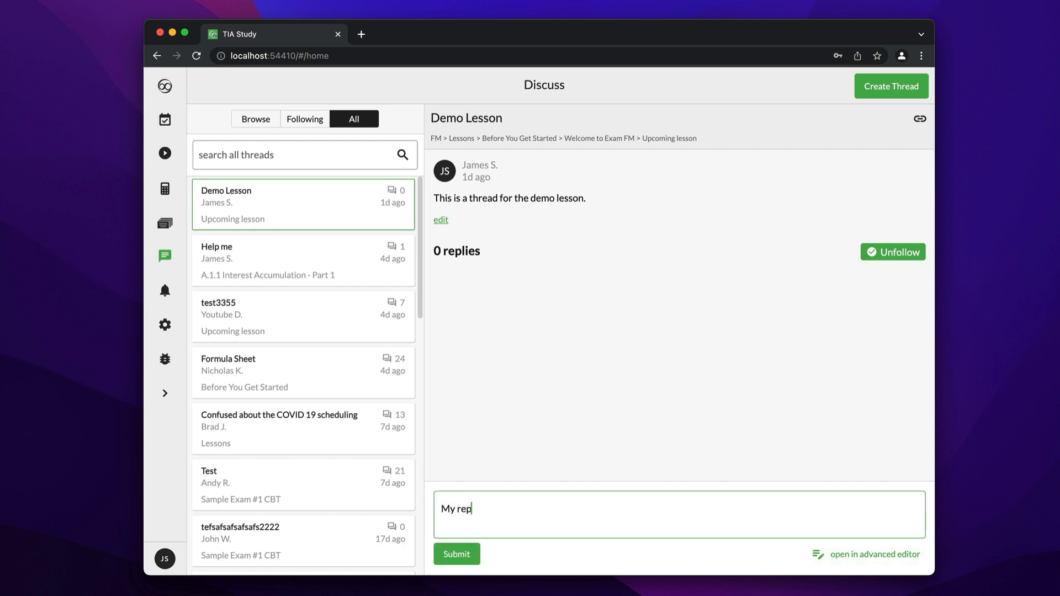
{"action": "left_click", "coordinate": [823, 554]}
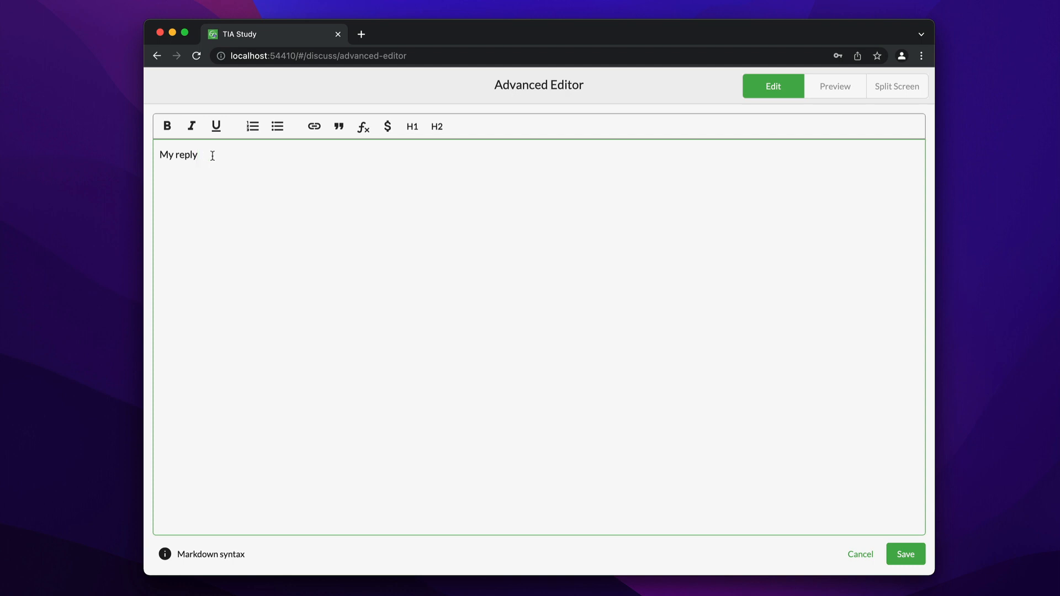
{"action": "type", "text": "continue"}
{"action": "left_click", "coordinate": [906, 554]}
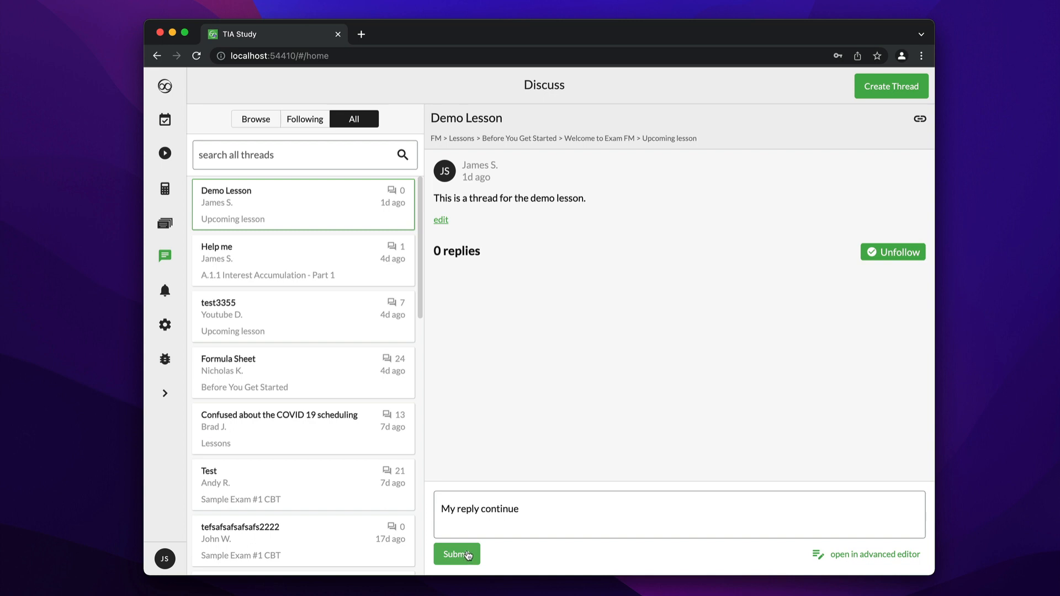
Step: Reopen the draft reply in the advanced editor and make the word "continue" bold
{"action": "left_click", "coordinate": [821, 555]}
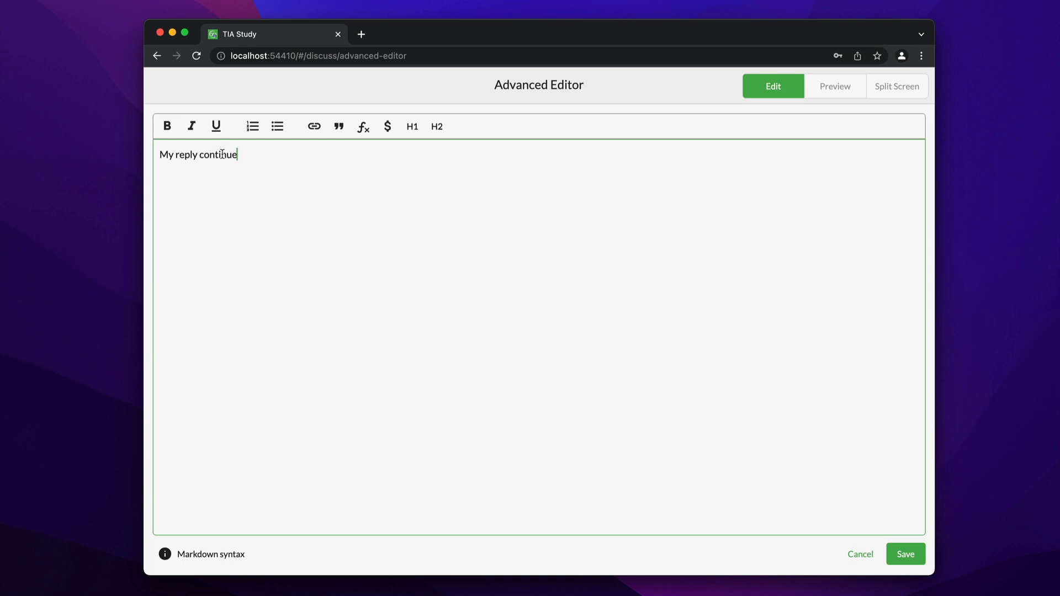
{"action": "double_click", "coordinate": [221, 155]}
{"action": "left_click", "coordinate": [166, 125]}
{"action": "left_click", "coordinate": [261, 155]}
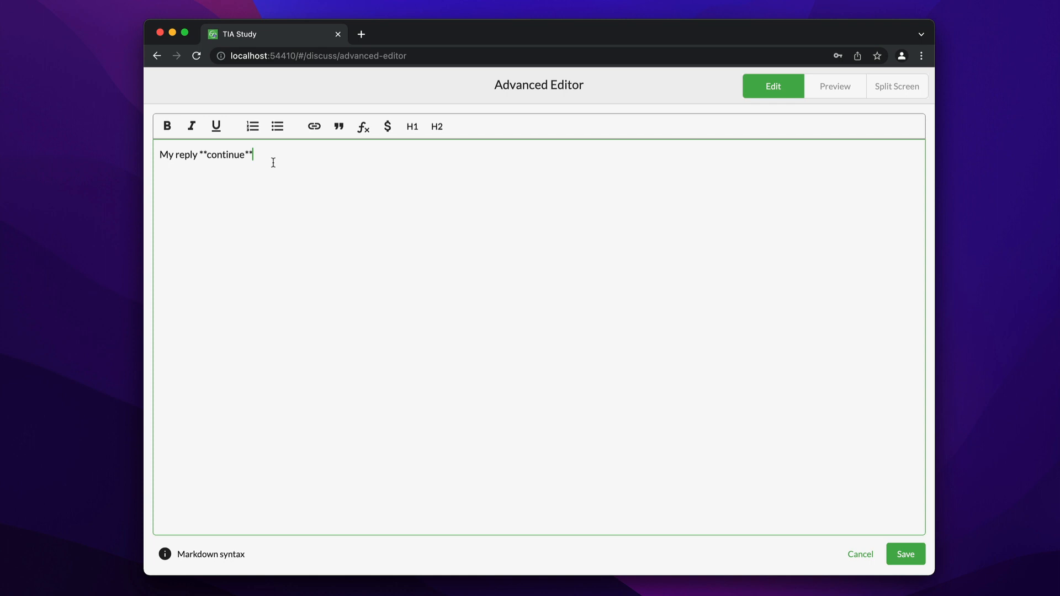
Step: Add the italic words "my text" after the bold word, followed by the placeholder "underlined text" with underline formatting
{"action": "left_click", "coordinate": [197, 134]}
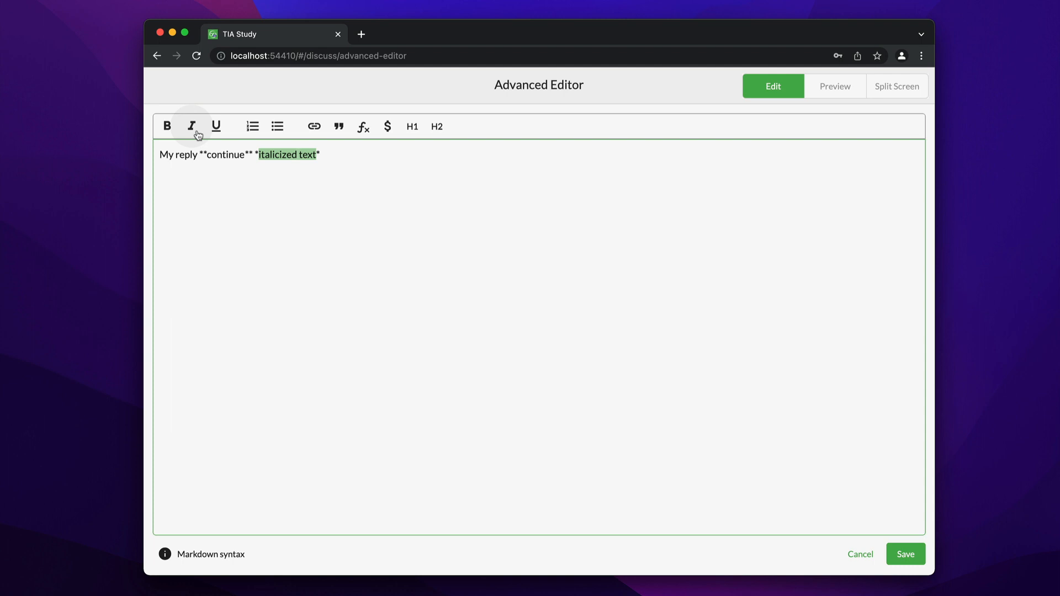
{"action": "type", "text": "my text"}
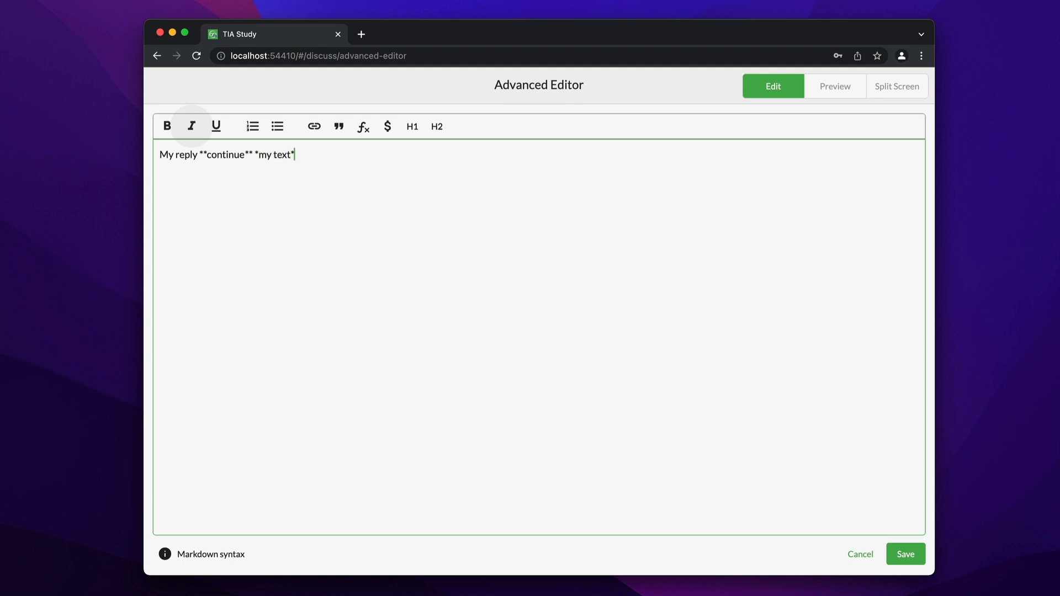
{"action": "left_click", "coordinate": [216, 128]}
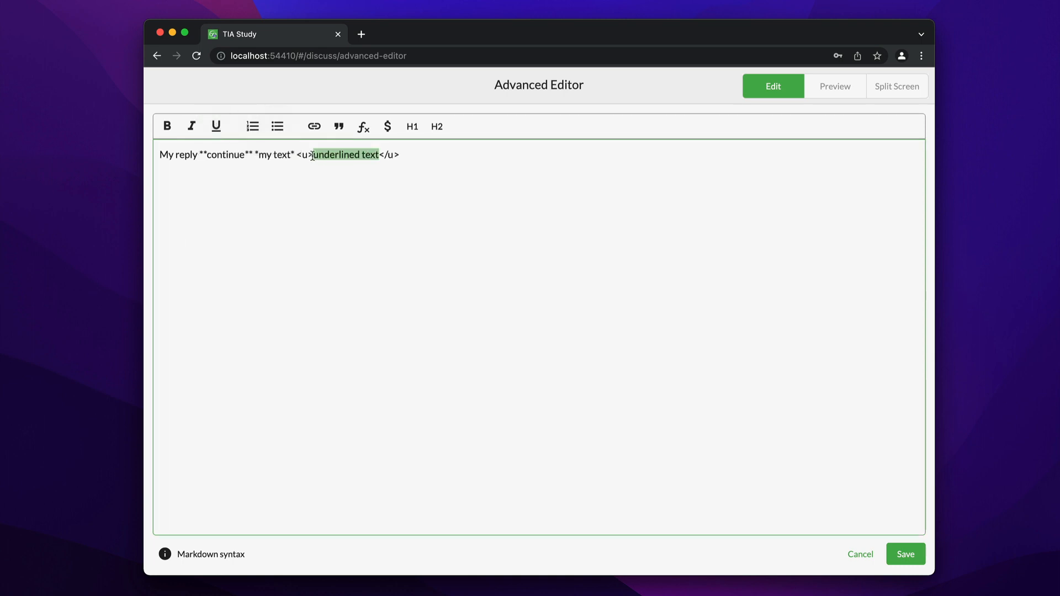
{"action": "left_click_drag", "start_coordinate": [312, 156], "coordinate": [295, 155]}
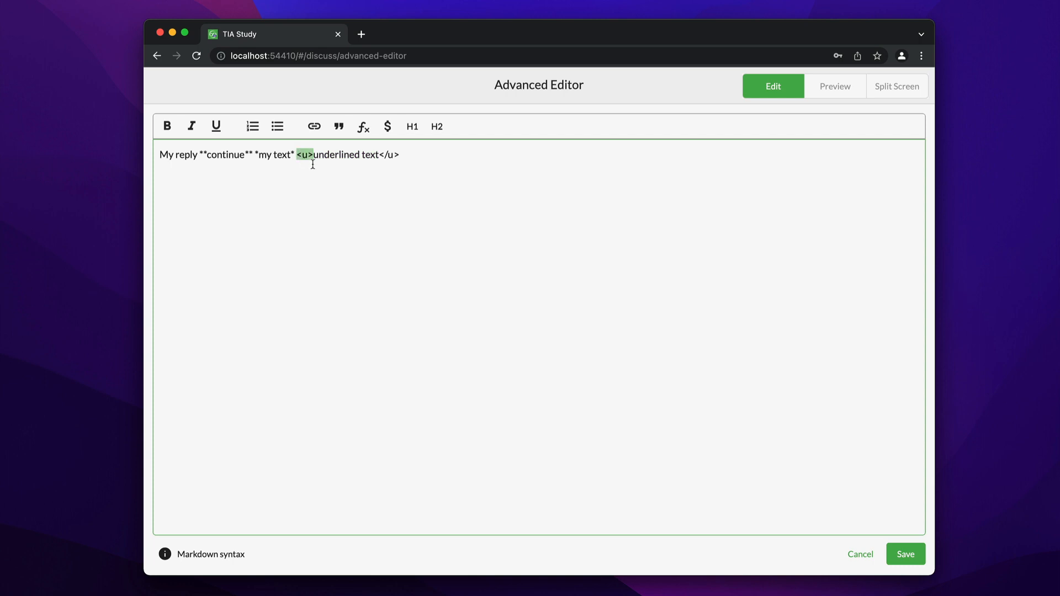
{"action": "left_click", "coordinate": [418, 158]}
Step: Preview the formatted reply and switch to the split view for editing beside the rendered result
{"action": "left_click", "coordinate": [829, 85]}
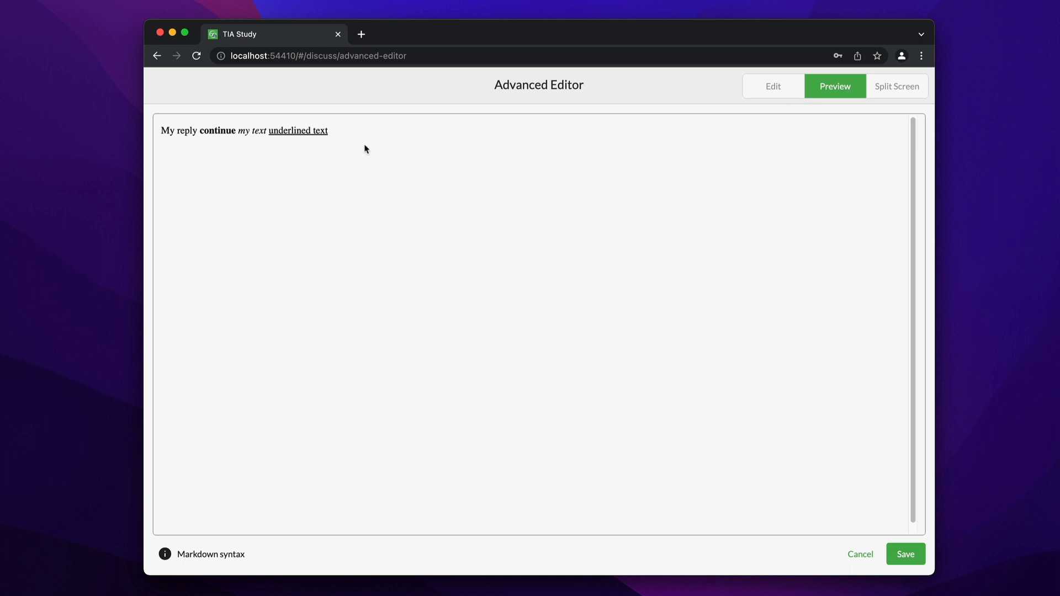
{"action": "left_click", "coordinate": [884, 92]}
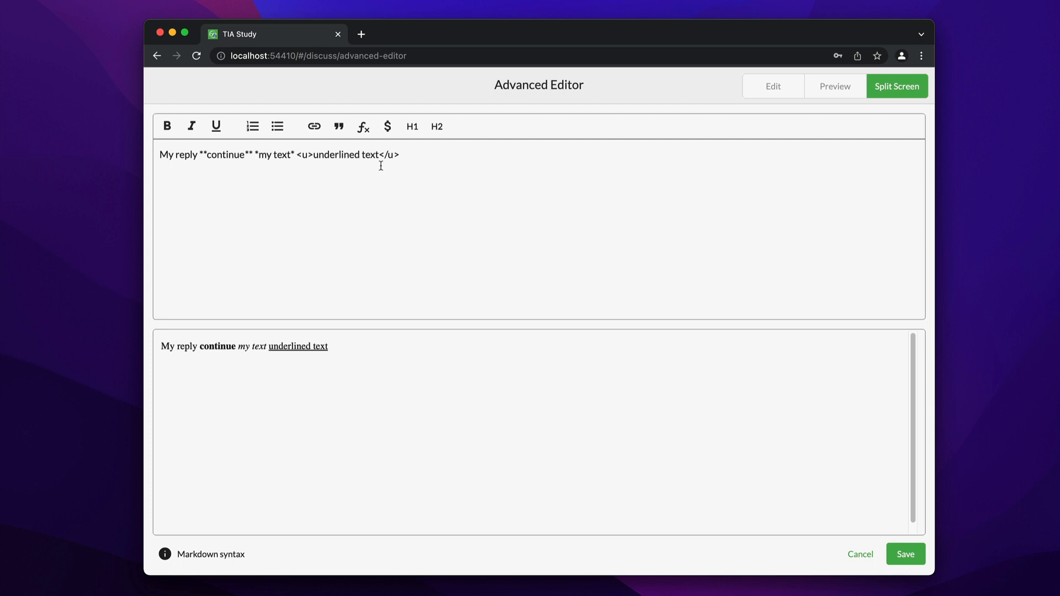
{"action": "left_click", "coordinate": [442, 160]}
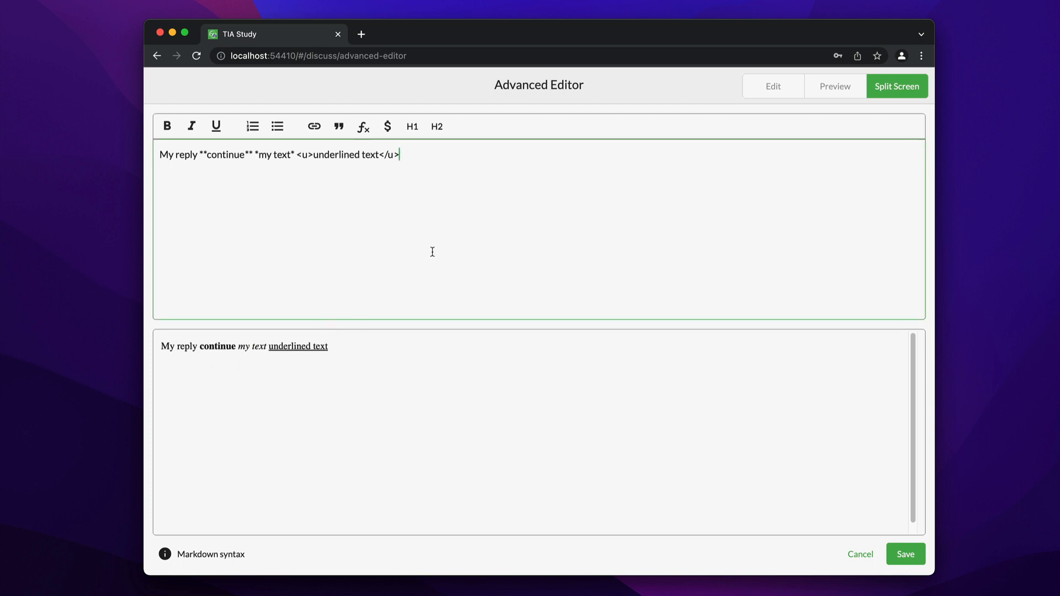
Step: Search for an HTML table generator in a new browser tab and open the TablesGenerator.com HTML tables page
{"action": "left_click", "coordinate": [361, 35]}
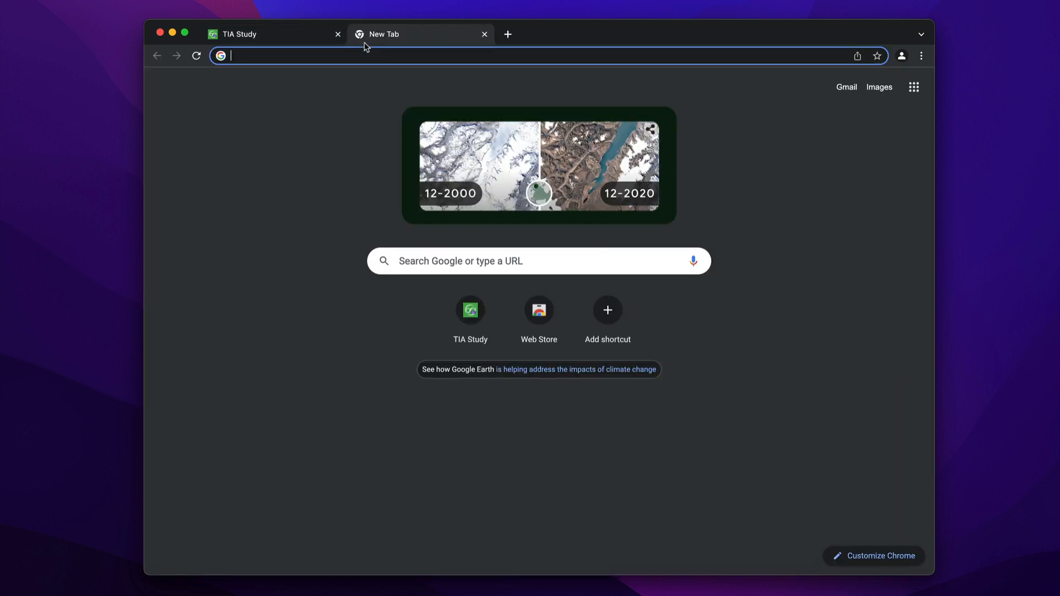
{"action": "type", "text": "html"}
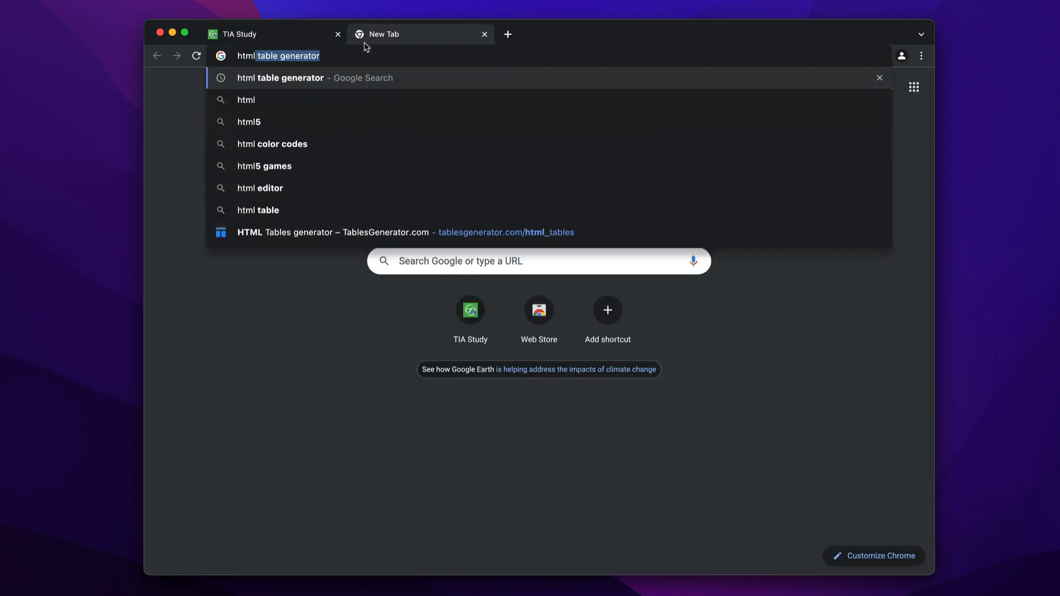
{"action": "key", "text": "Return"}
{"action": "left_click", "coordinate": [360, 201]}
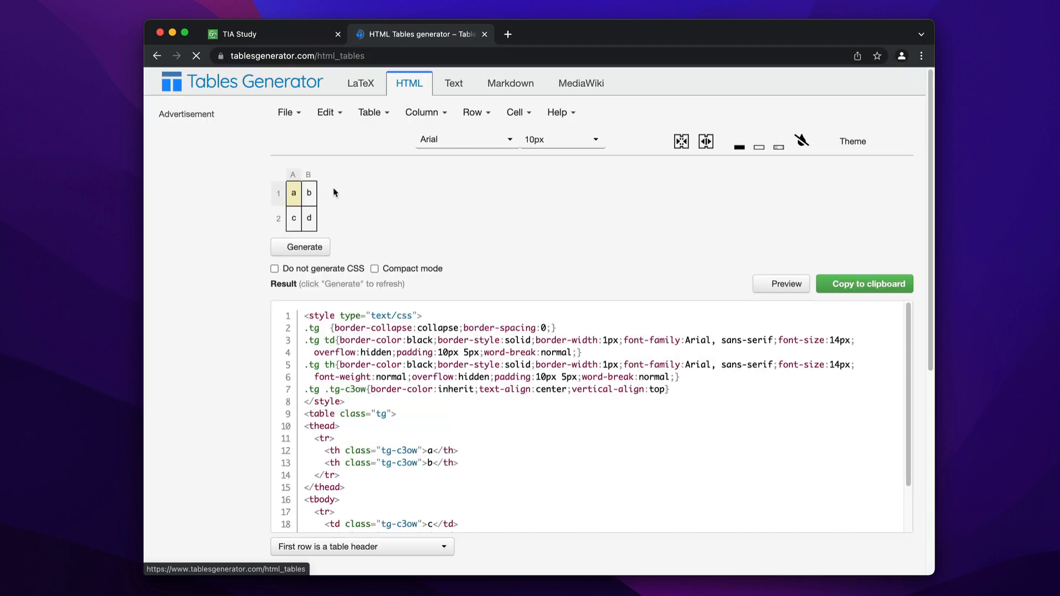
Step: Set the size of the generator's table to 3 x 3
{"action": "left_click", "coordinate": [389, 114]}
{"action": "mouse_move", "coordinate": [408, 135]}
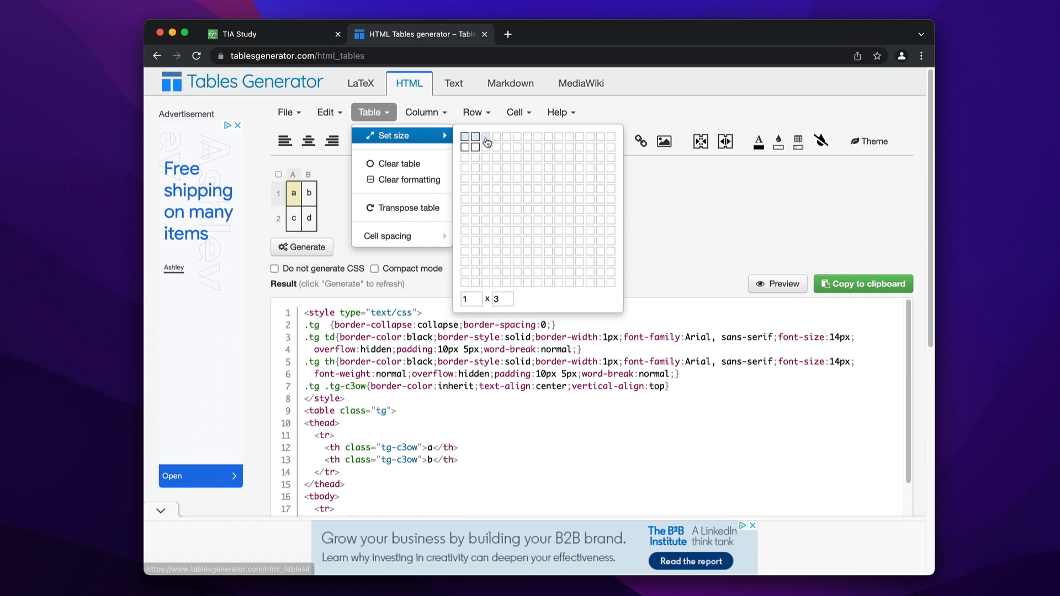
{"action": "left_click", "coordinate": [487, 159]}
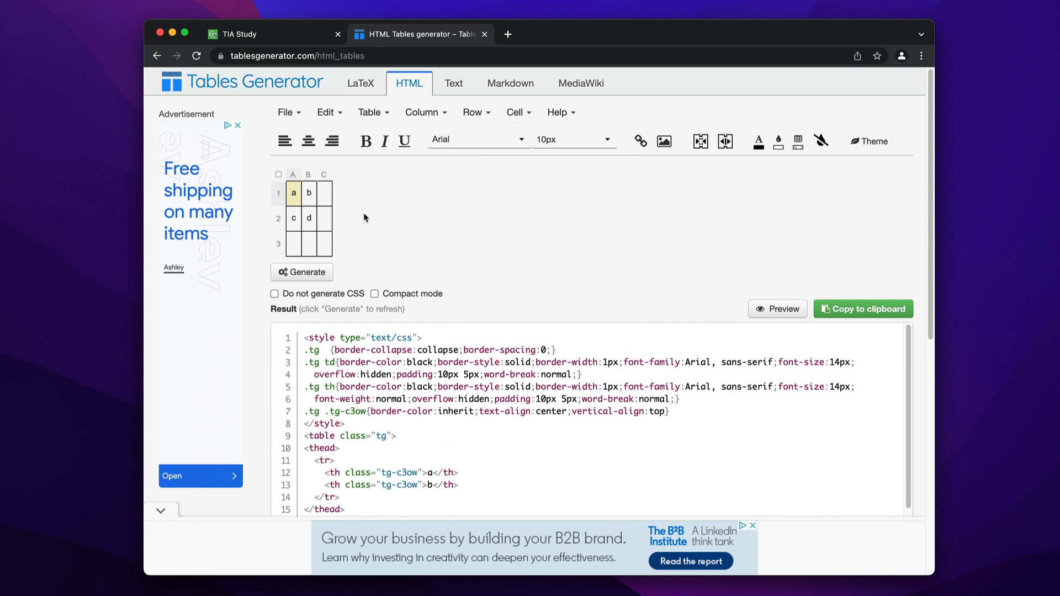
Step: Fill every empty cell in column C and row 3 of the table with "x"
{"action": "left_click", "coordinate": [326, 196]}
{"action": "type", "text": "x"}
{"action": "key", "text": "Return"}
{"action": "type", "text": "x"}
{"action": "key", "text": "Return"}
{"action": "type", "text": "x"}
{"action": "left_click", "coordinate": [311, 249]}
{"action": "type", "text": "x"}
{"action": "left_click", "coordinate": [292, 247]}
{"action": "type", "text": "x"}
Step: Generate the table's HTML code and paste it below the reply text in the TIA Study advanced editor
{"action": "left_click", "coordinate": [309, 272]}
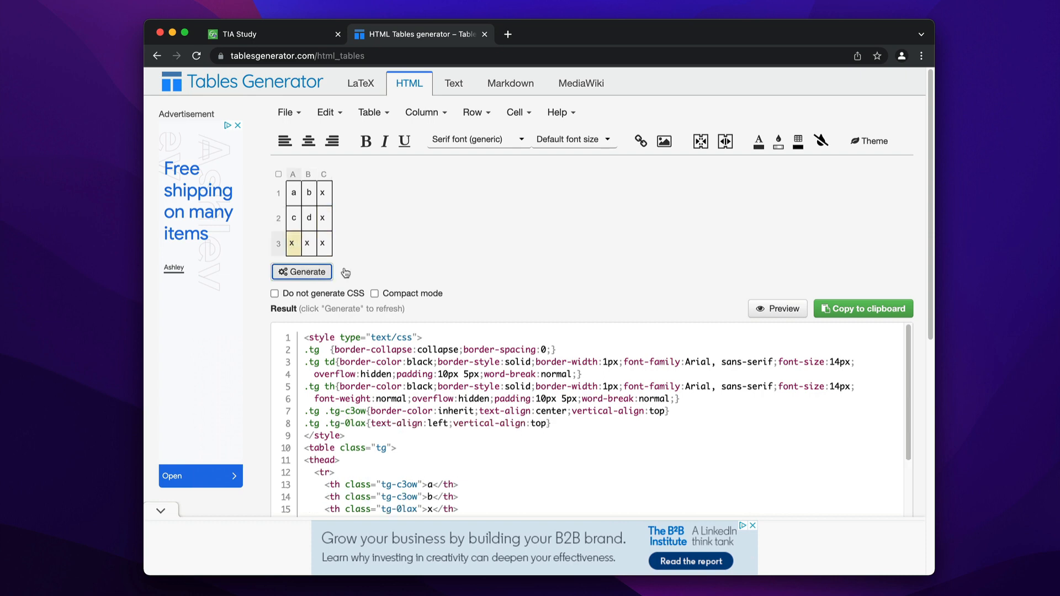
{"action": "left_click", "coordinate": [314, 35]}
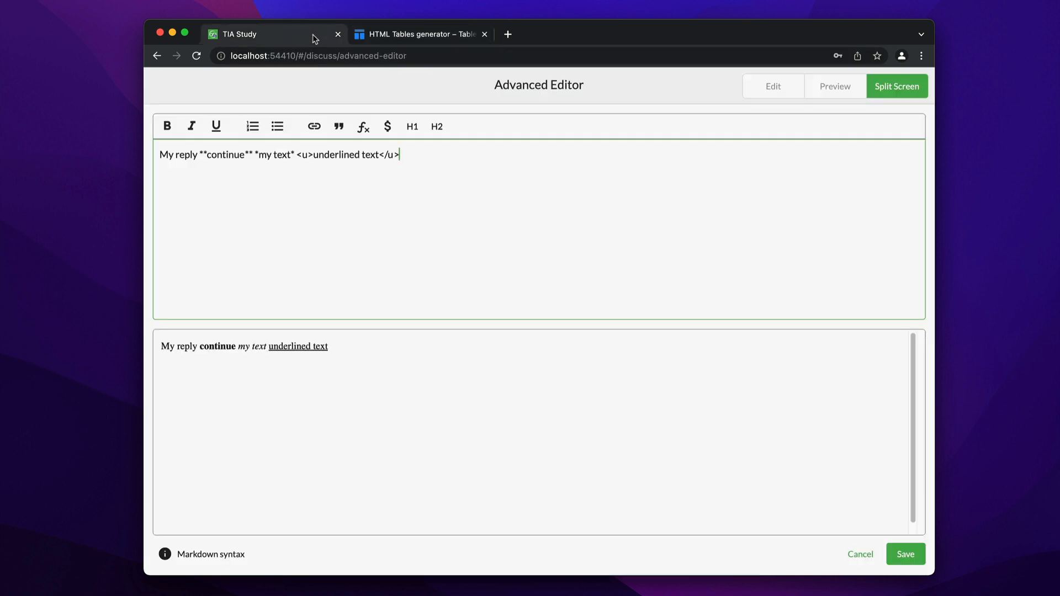
{"action": "key", "text": "super+v"}
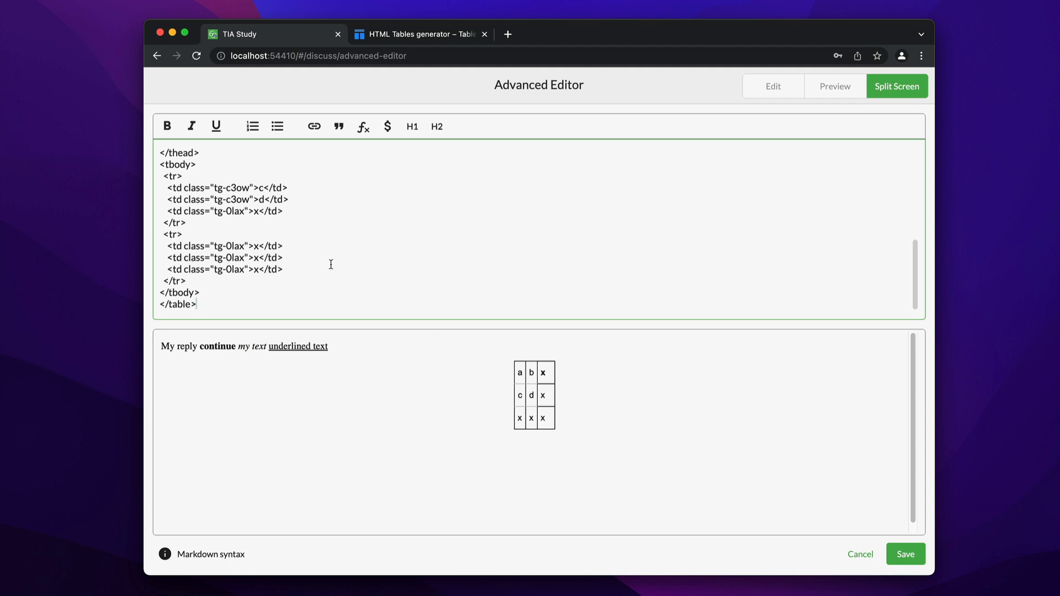
Step: Insert a numbered list with "Item 1" and "Item 2" between the first line of the reply and the table code
{"action": "scroll", "coordinate": [330, 263], "scroll_direction": "up", "scroll_amount": 10}
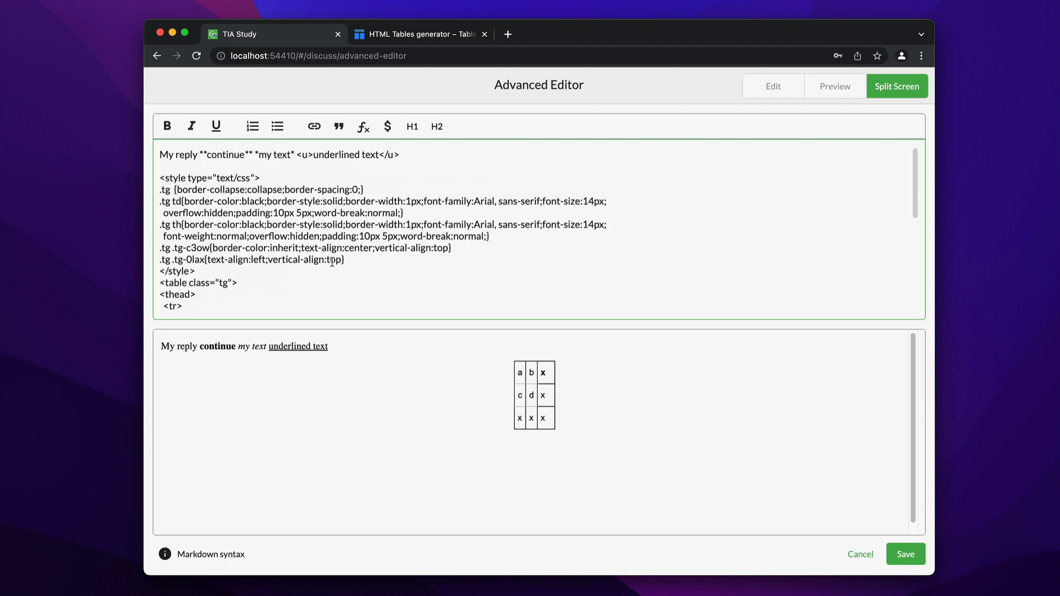
{"action": "left_click", "coordinate": [432, 159]}
{"action": "key", "text": "Return"}
{"action": "key", "text": "Return"}
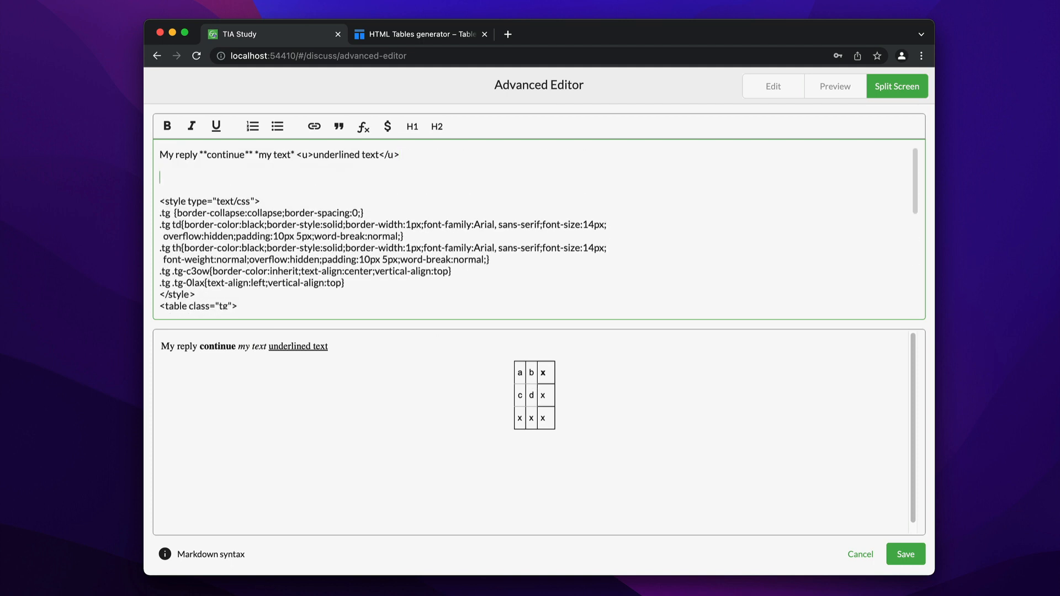
{"action": "left_click", "coordinate": [252, 129]}
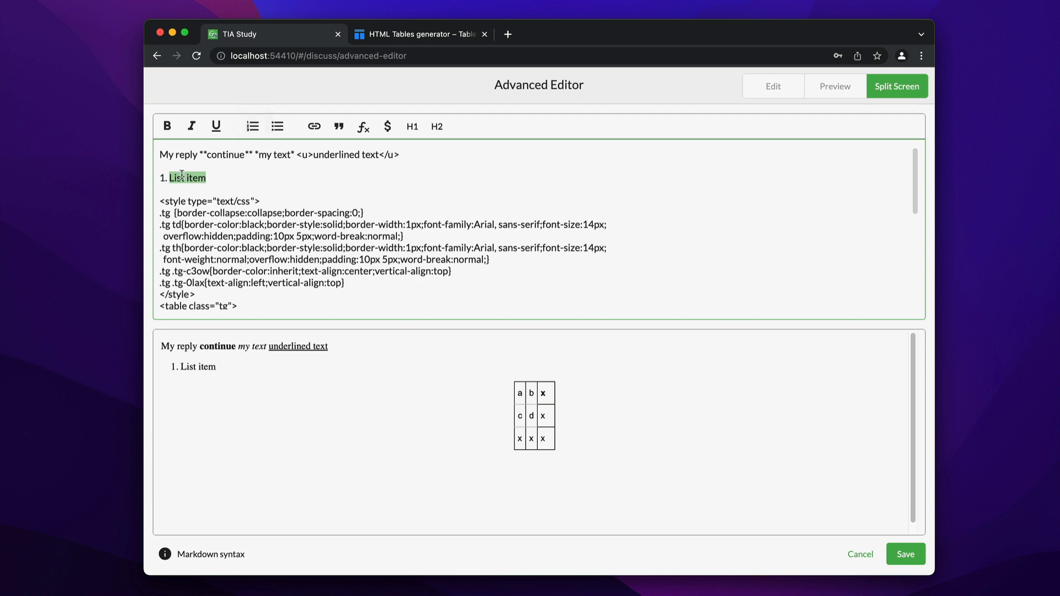
{"action": "left_click_drag", "start_coordinate": [169, 177], "coordinate": [207, 177]}
{"action": "type", "text": "Item"}
{"action": "type", "text": " 1"}
{"action": "key", "text": "Return"}
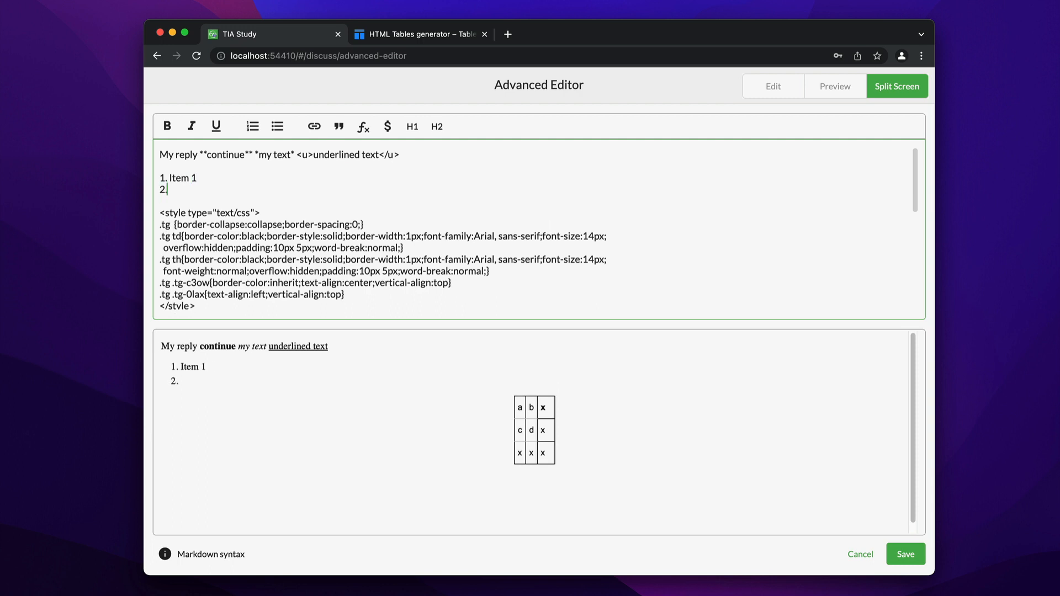
{"action": "type", "text": "Item 2"}
Step: Add a bulleted list with "bullet 1" and "bullet 2" below the numbered list
{"action": "key", "text": "Return"}
{"action": "key", "text": "Return"}
{"action": "left_click", "coordinate": [277, 126]}
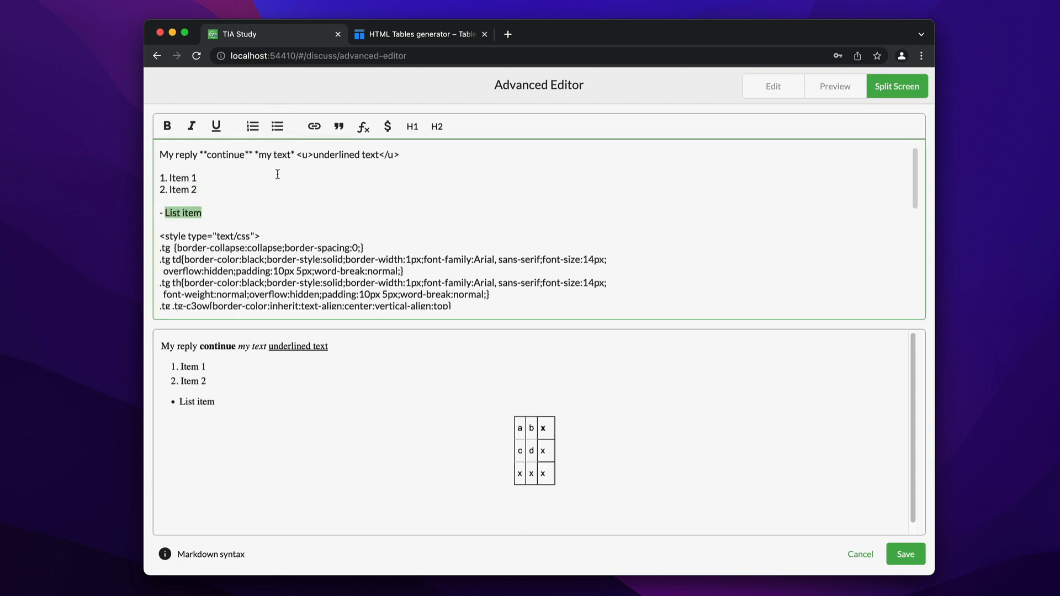
{"action": "type", "text": "bullet 1"}
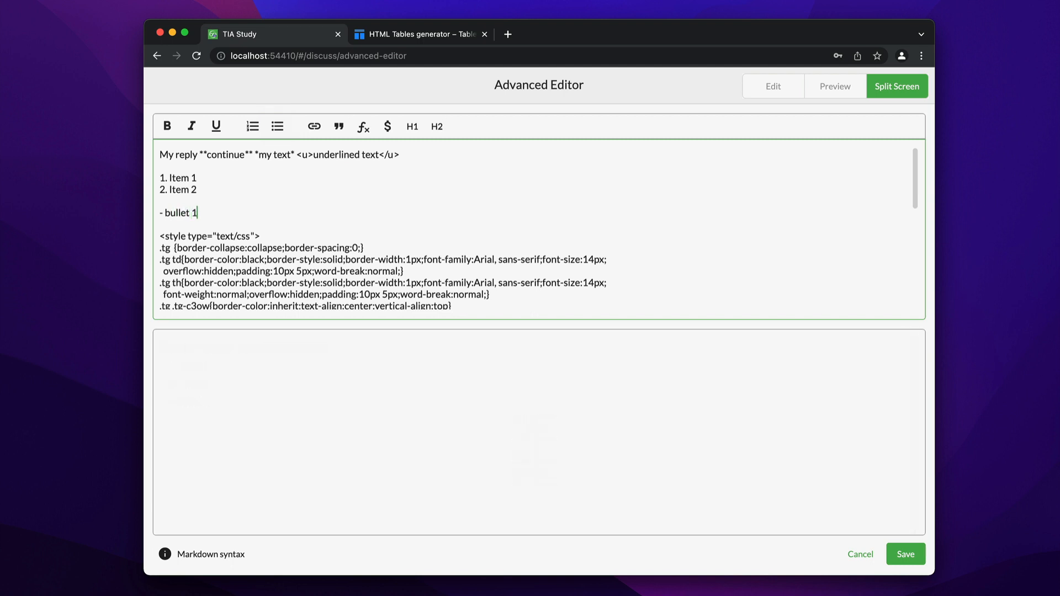
{"action": "key", "text": "Return"}
{"action": "type", "text": "- bu"}
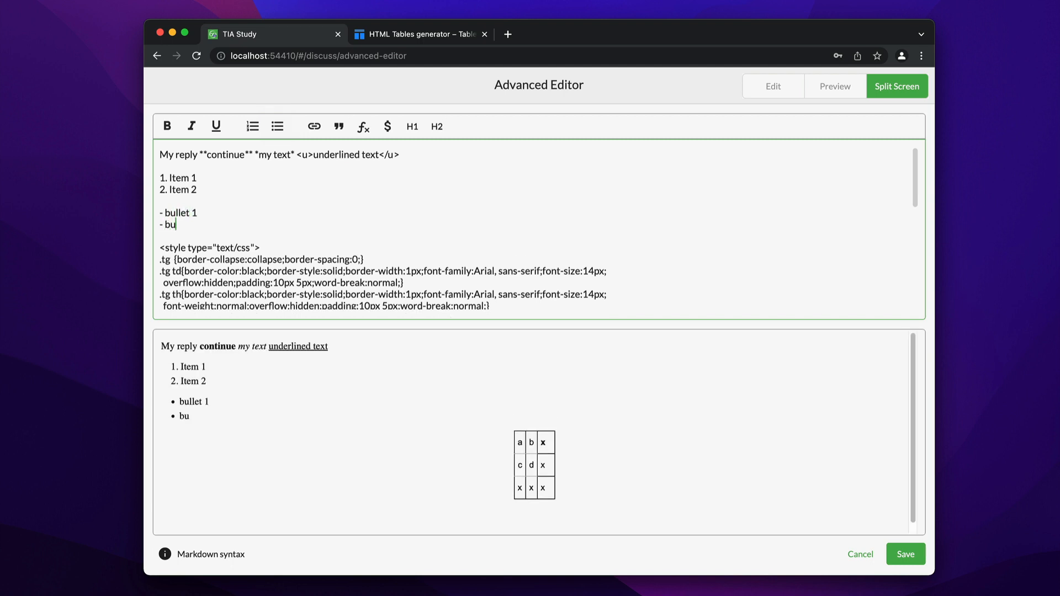
{"action": "type", "text": "llet 2"}
{"action": "key", "text": "Return"}
{"action": "key", "text": "Return"}
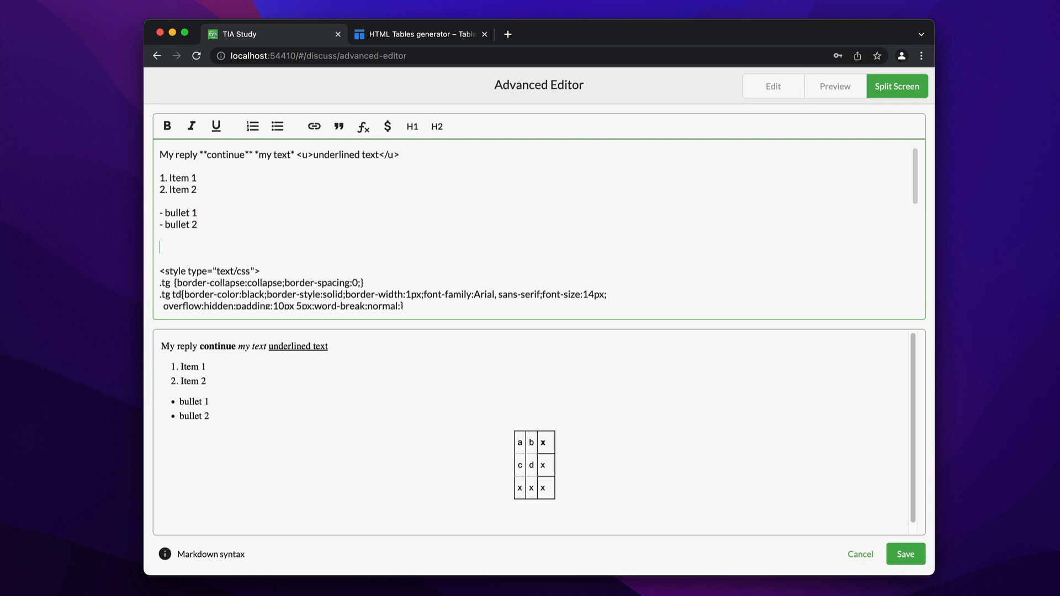
{"action": "key", "text": "BackSpace"}
{"action": "key", "text": "BackSpace"}
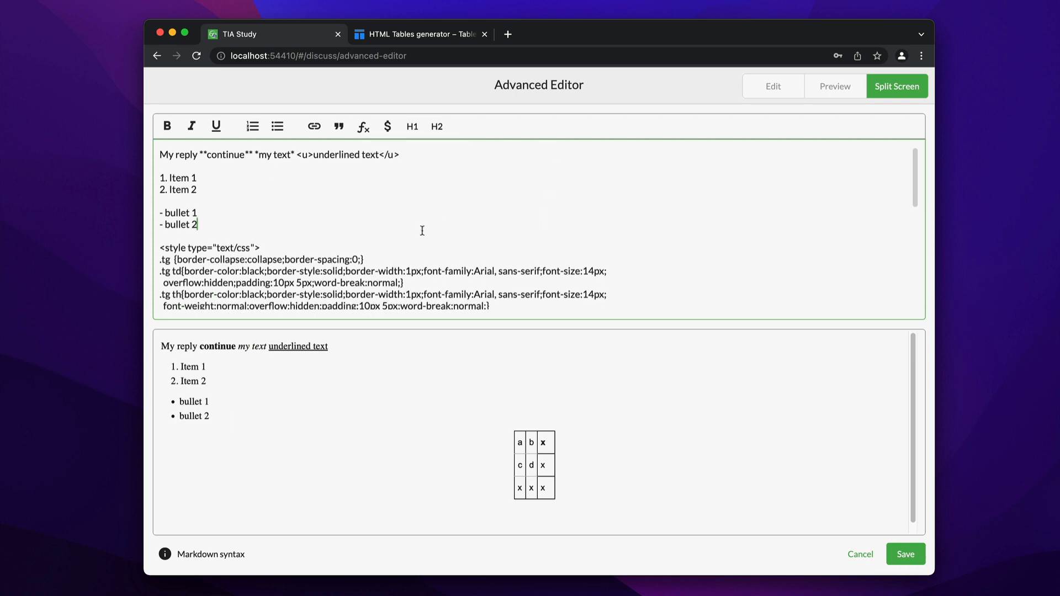
Step: Save the formatted message, submit it as a reply to the Demo Lesson thread and review the posted reply
{"action": "left_click", "coordinate": [904, 555]}
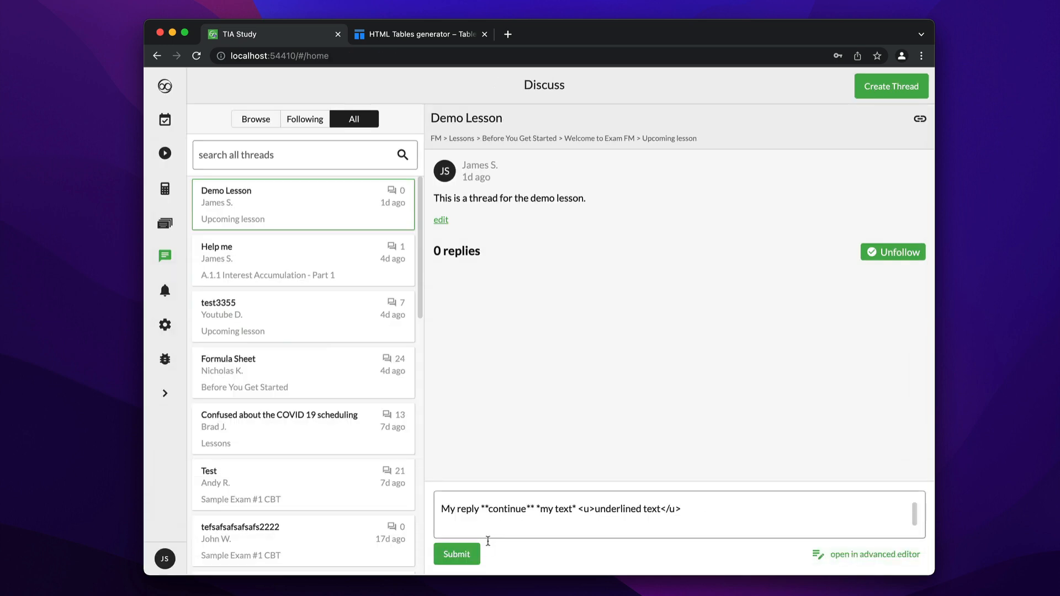
{"action": "left_click", "coordinate": [468, 553]}
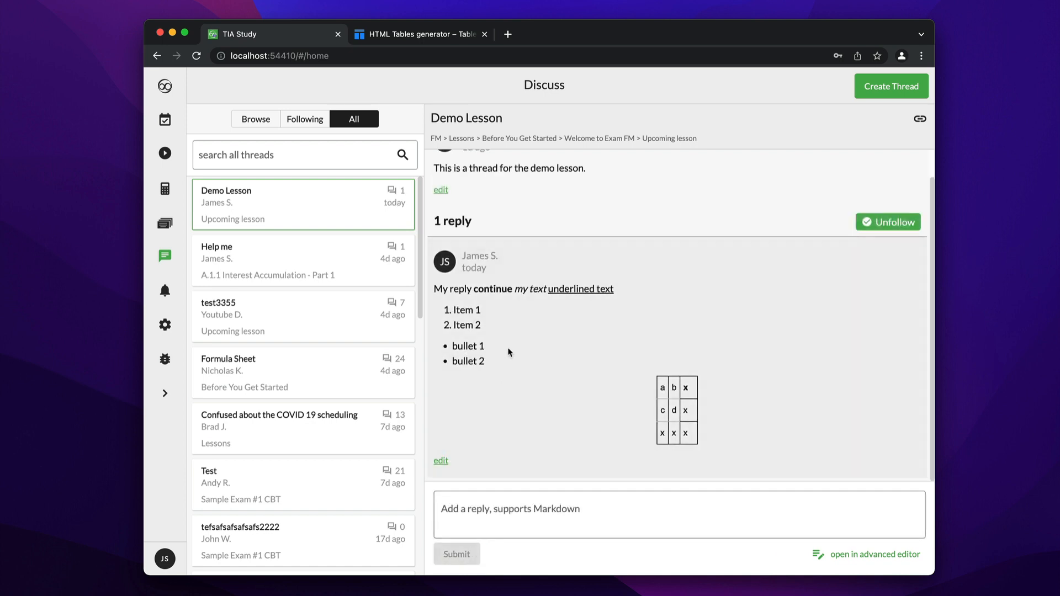
{"action": "scroll", "coordinate": [505, 361], "scroll_direction": "up", "scroll_amount": 1}
{"action": "scroll", "coordinate": [505, 366], "scroll_direction": "down", "scroll_amount": 1}
{"action": "left_click", "coordinate": [880, 555]}
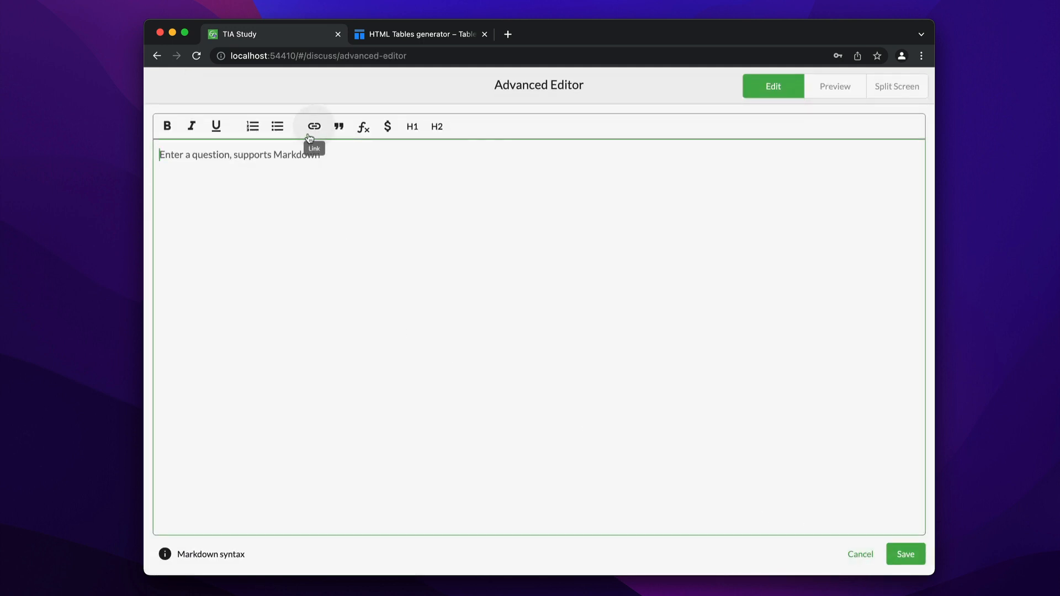
{"action": "left_click", "coordinate": [859, 555]}
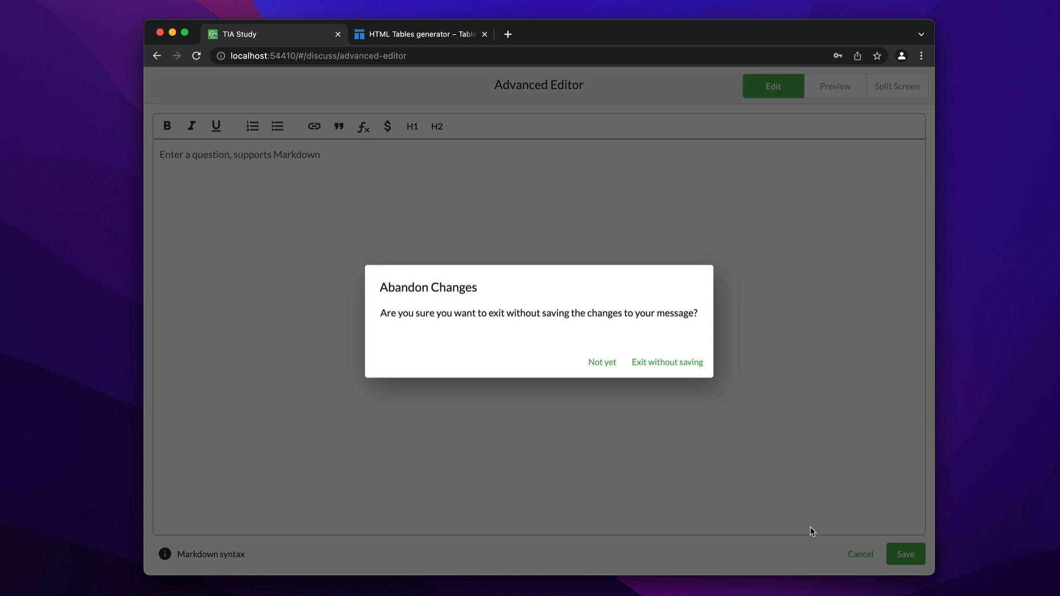
{"action": "left_click", "coordinate": [639, 368]}
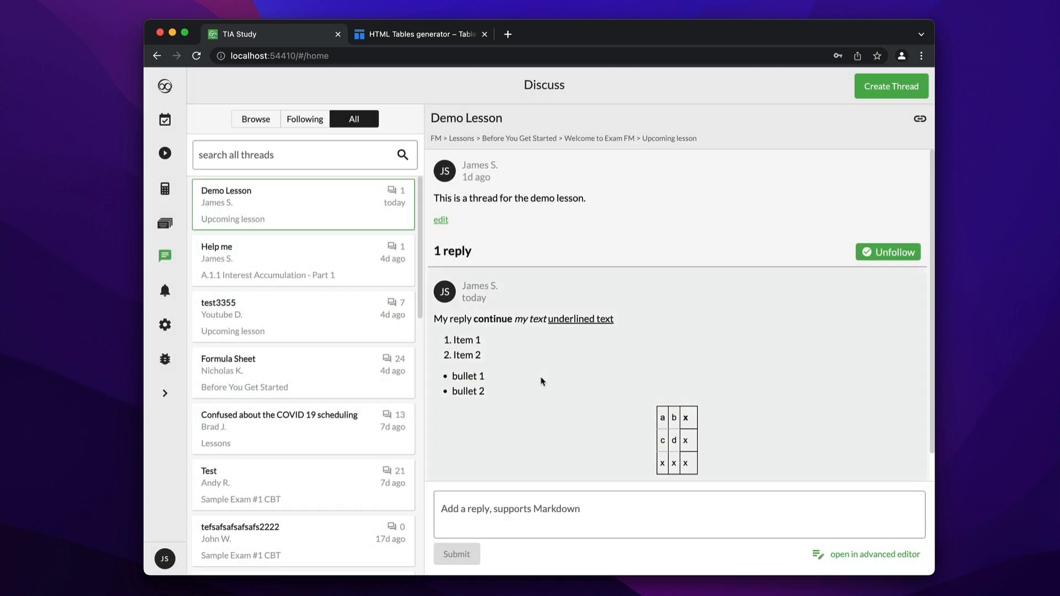
Step: Open the "Help me" discussion thread
{"action": "left_click", "coordinate": [313, 272]}
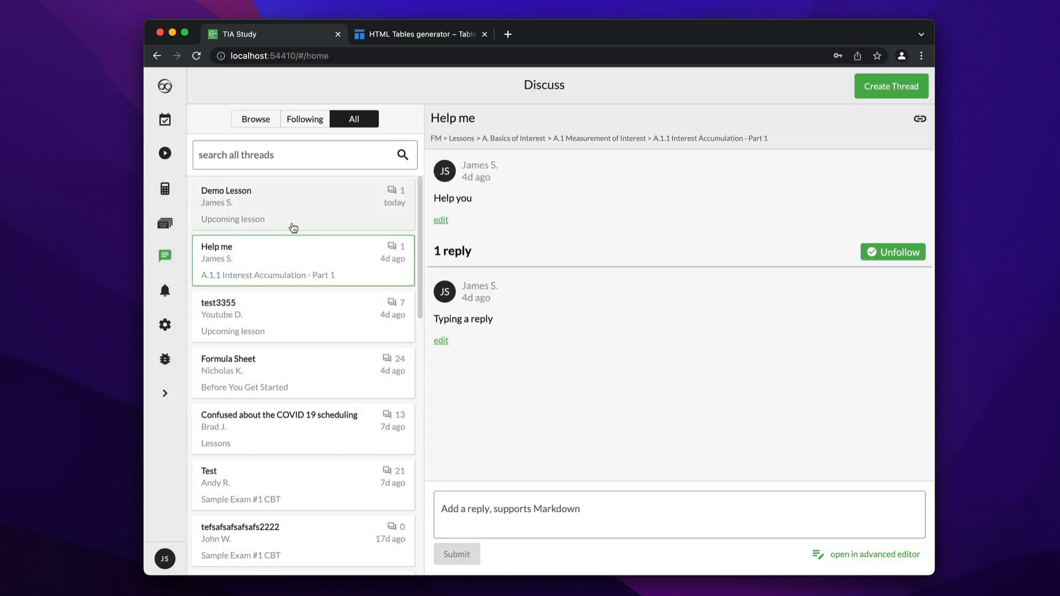
Step: Copy the link of the Help me thread and open a Demo Lesson reply in the advanced editor
{"action": "left_click", "coordinate": [918, 121]}
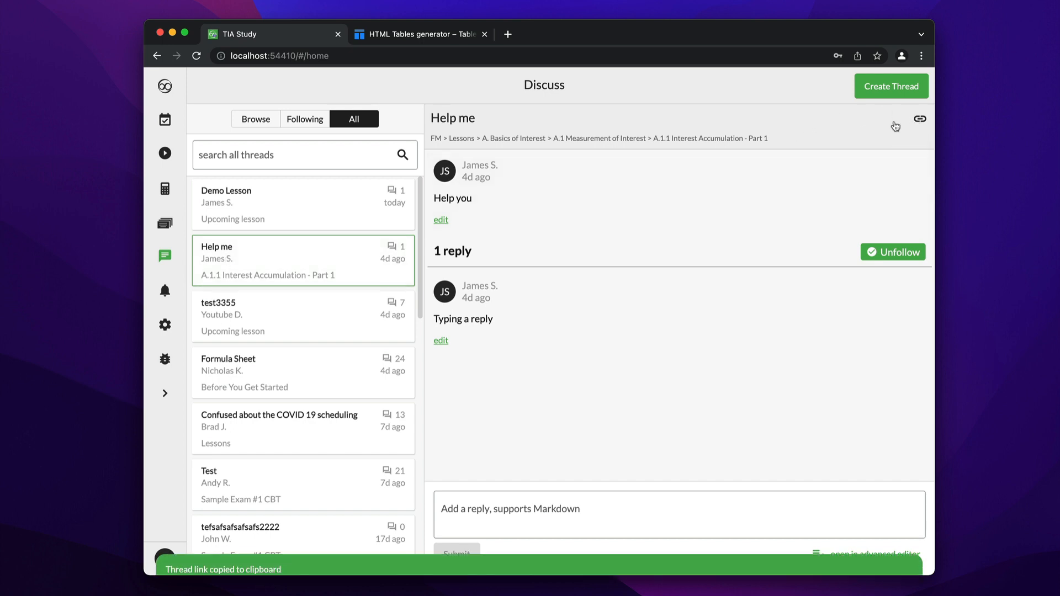
{"action": "left_click", "coordinate": [400, 212]}
{"action": "left_click", "coordinate": [632, 510]}
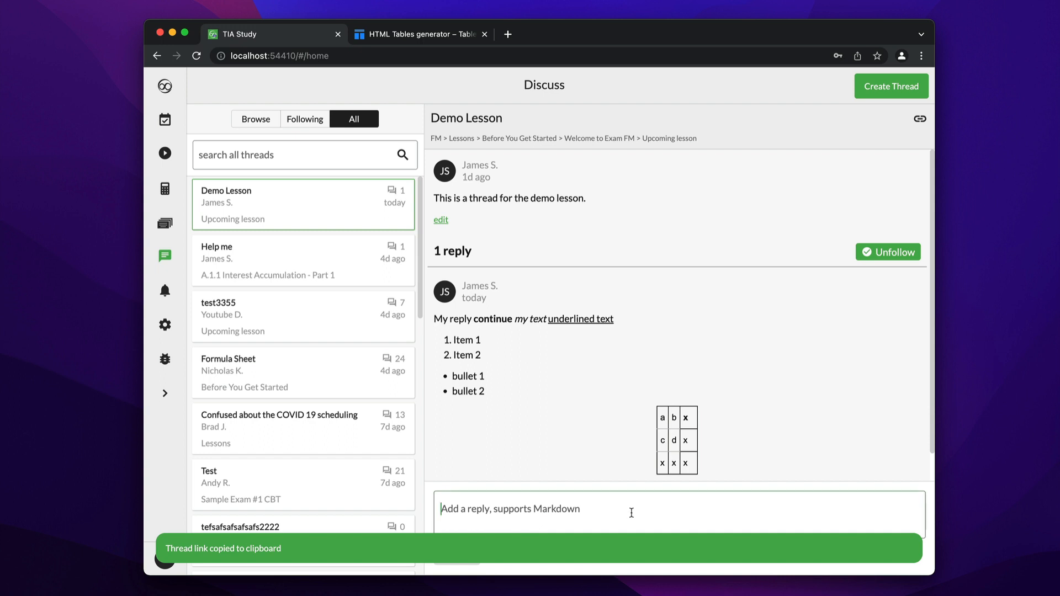
{"action": "left_click", "coordinate": [828, 555]}
Step: Write "I have a related question to" followed by a Markdown link described as "this thread" that uses the copied thread URL
{"action": "left_click", "coordinate": [314, 128]}
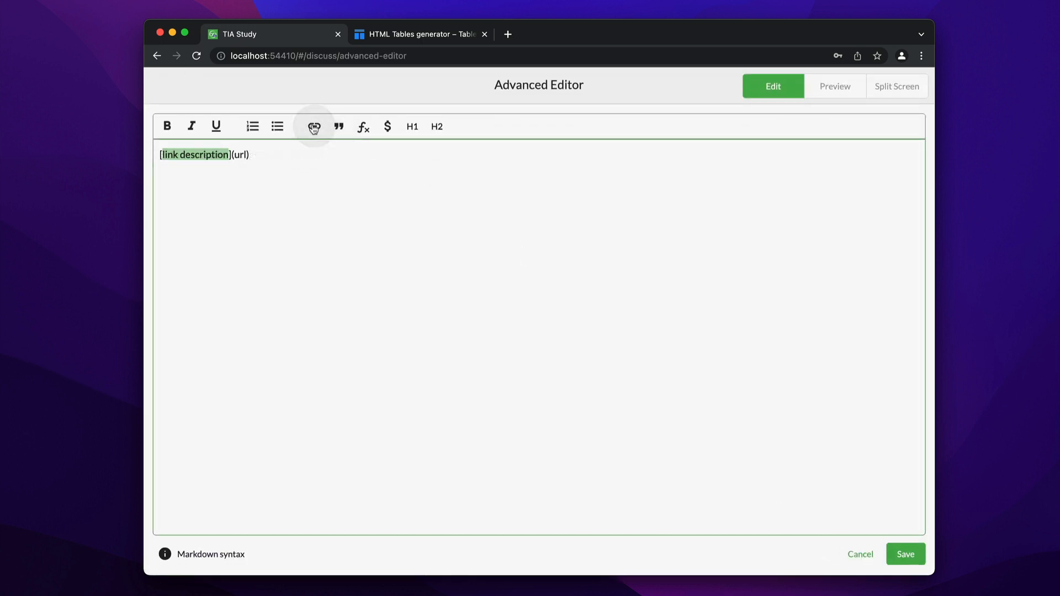
{"action": "left_click", "coordinate": [160, 154]}
{"action": "type", "text": "I have a related question to"}
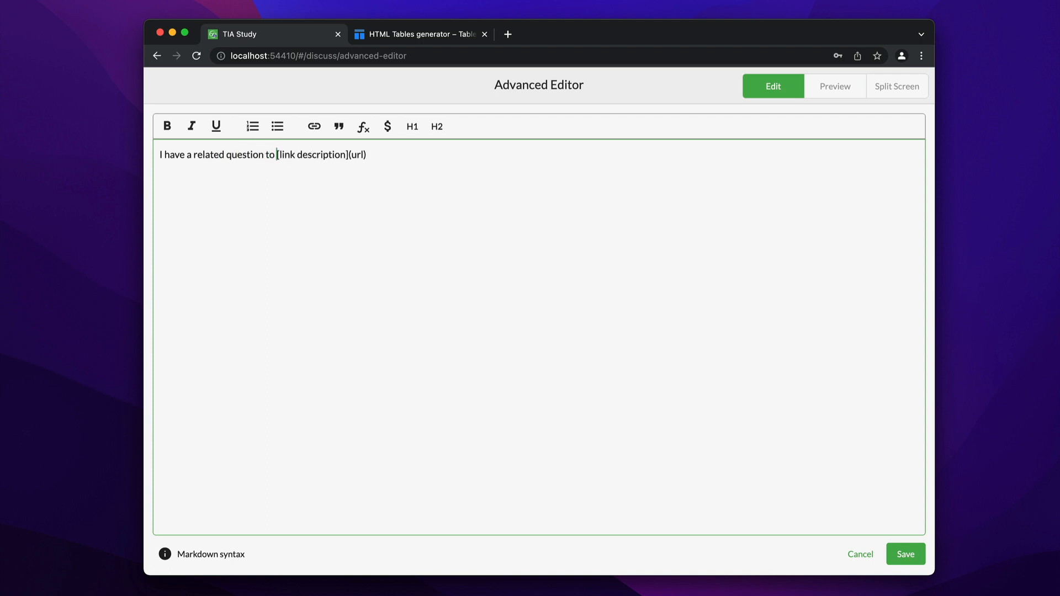
{"action": "left_click_drag", "start_coordinate": [279, 154], "coordinate": [349, 155]}
{"action": "type", "text": "this thread"}
{"action": "left_click_drag", "start_coordinate": [331, 154], "coordinate": [341, 154]}
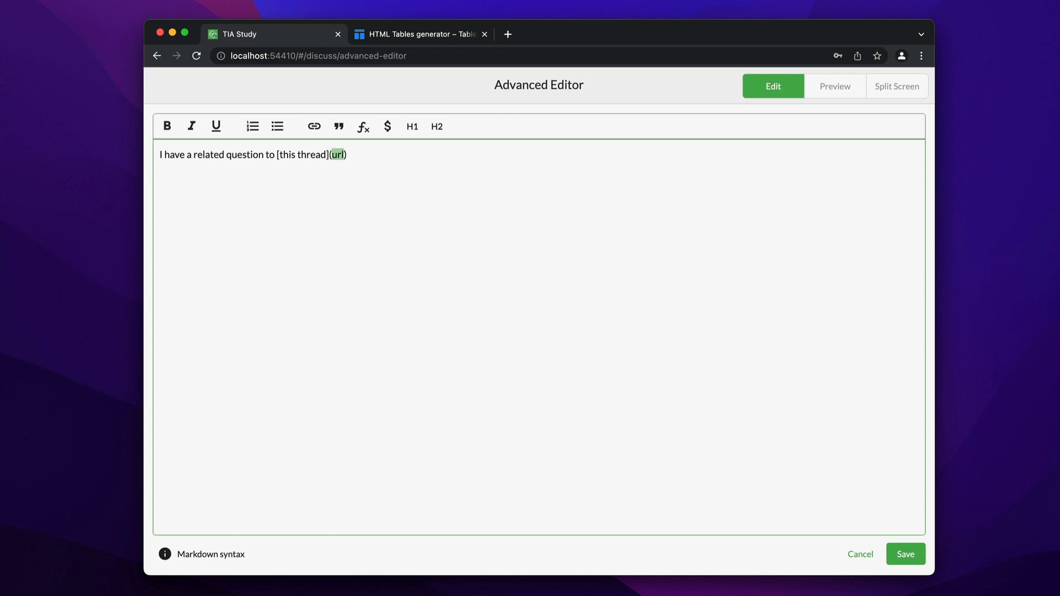
{"action": "key", "text": "super+v"}
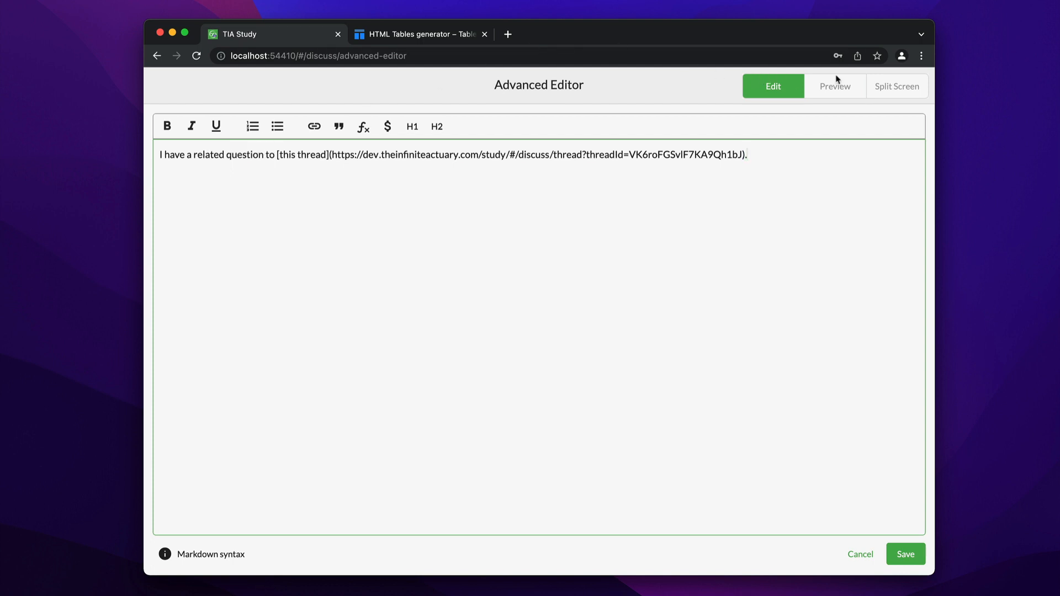
Step: Check the "this thread" link in the split-screen preview and return to the editor
{"action": "left_click", "coordinate": [889, 84]}
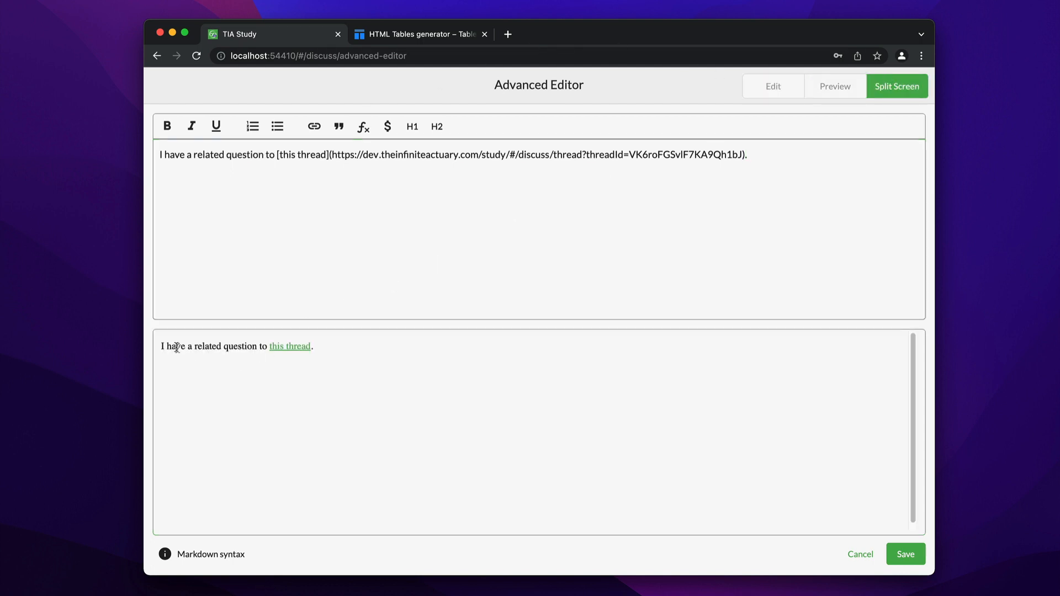
{"action": "left_click", "coordinate": [284, 352]}
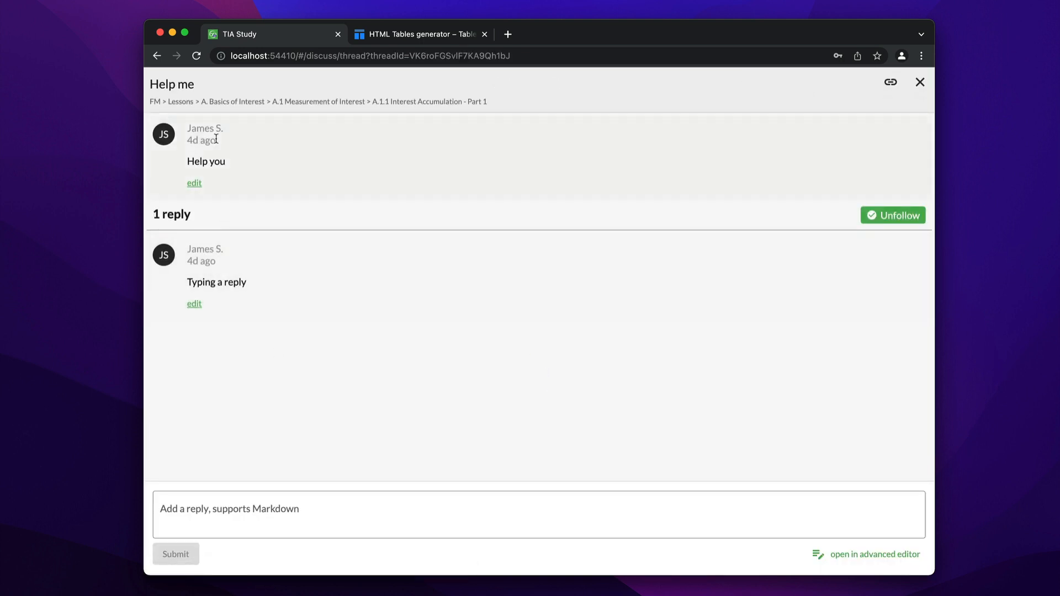
{"action": "left_click", "coordinate": [919, 83]}
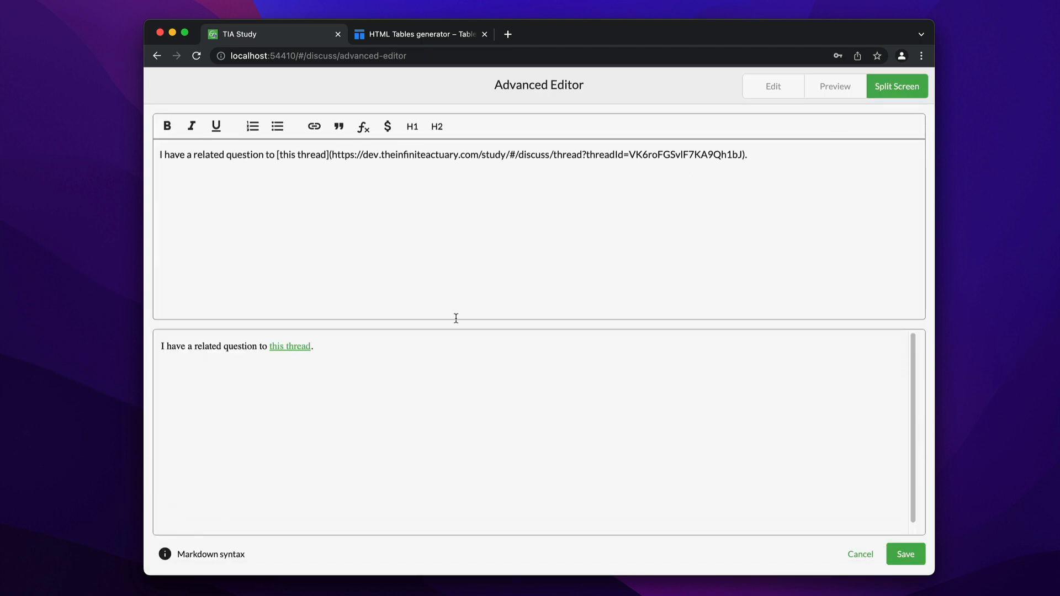
Step: Add a block quote with the placeholder "quoted text" below the link sentence
{"action": "left_click", "coordinate": [780, 152]}
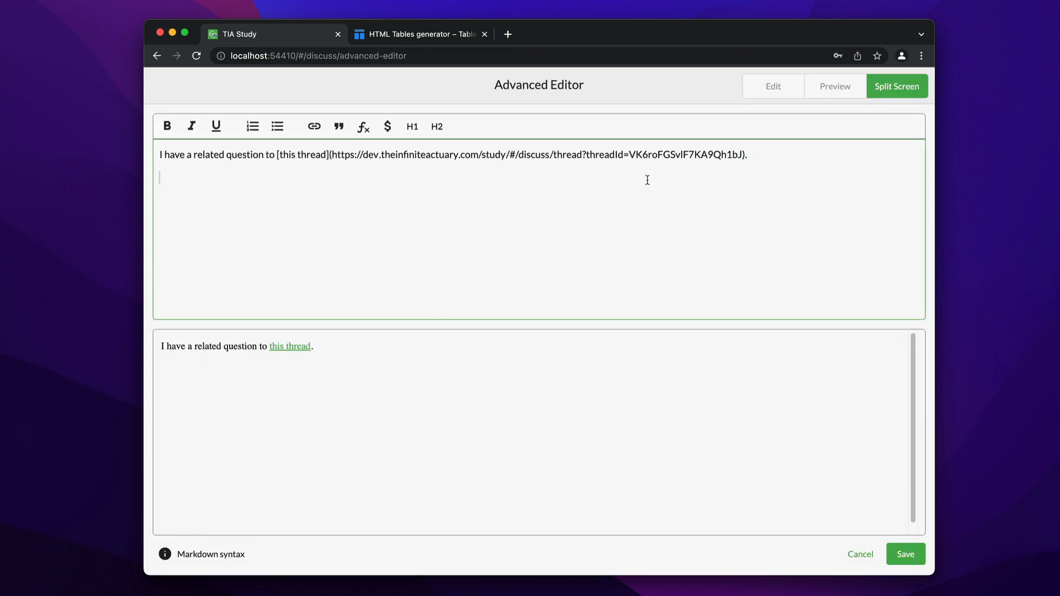
{"action": "left_click", "coordinate": [340, 127]}
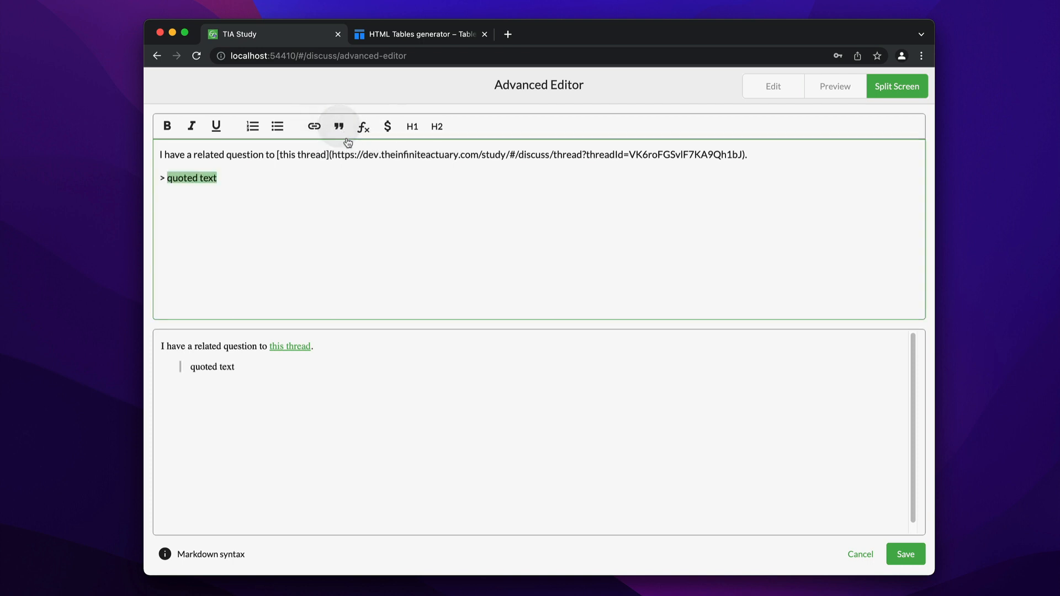
{"action": "key", "text": "Right"}
{"action": "key", "text": "Return"}
{"action": "key", "text": "Return"}
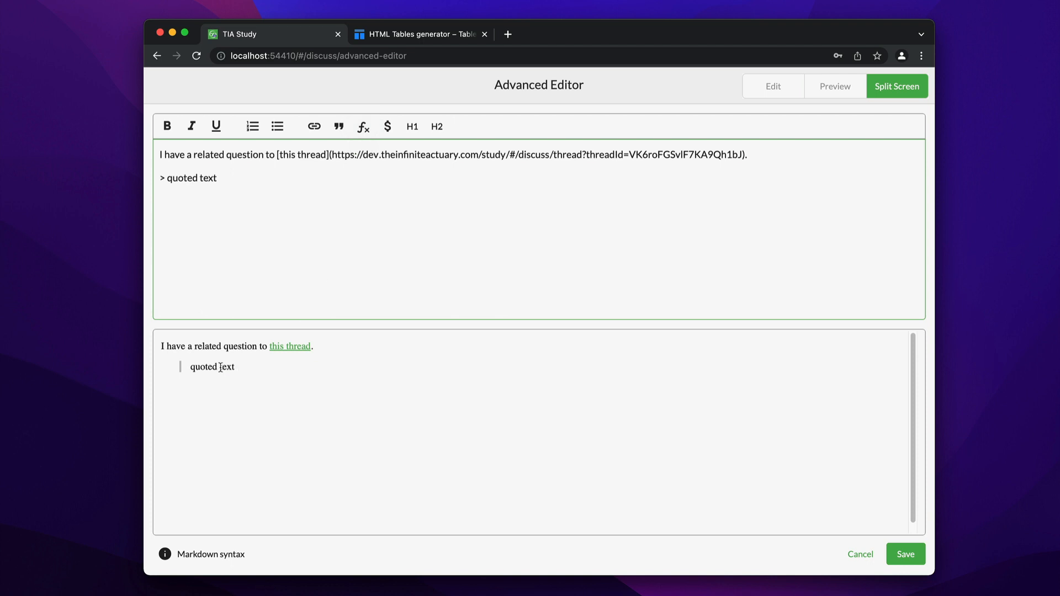
Step: Insert the equation ax^2 + bx +c = 0 below the quote as a display formula enclosed in double dollar signs
{"action": "left_click", "coordinate": [364, 128]}
{"action": "type", "text": "ax^2 + bx +c = 0"}
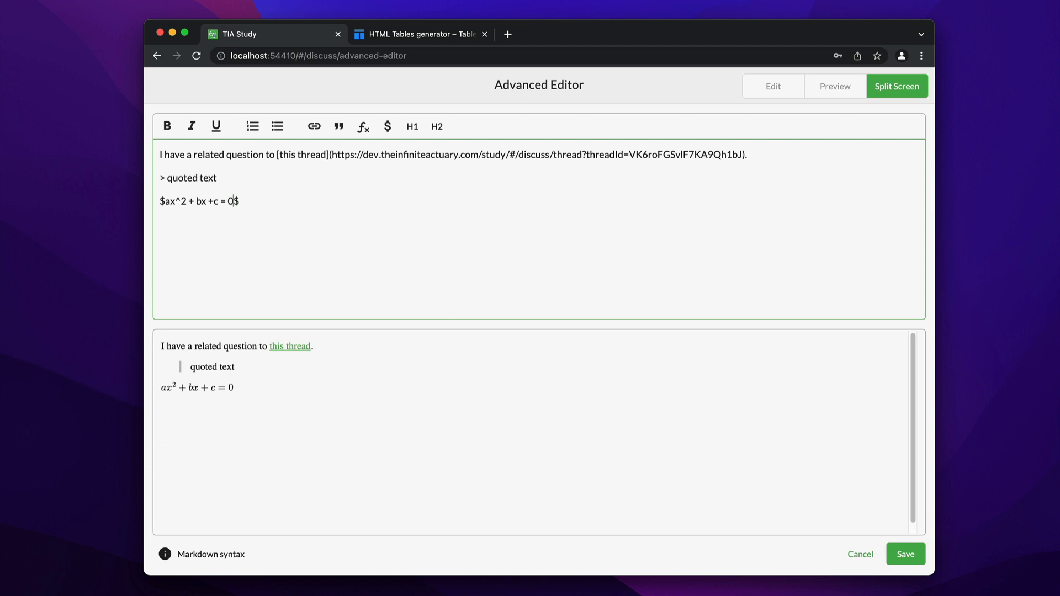
{"action": "type", "text": "$"}
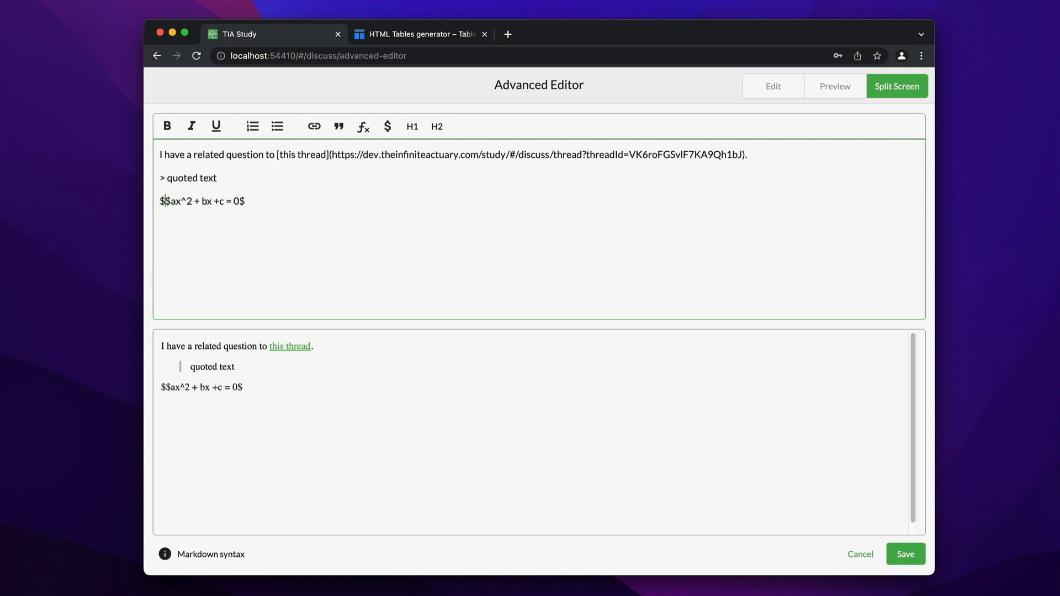
{"action": "key", "text": "super+Right"}
{"action": "type", "text": "$"}
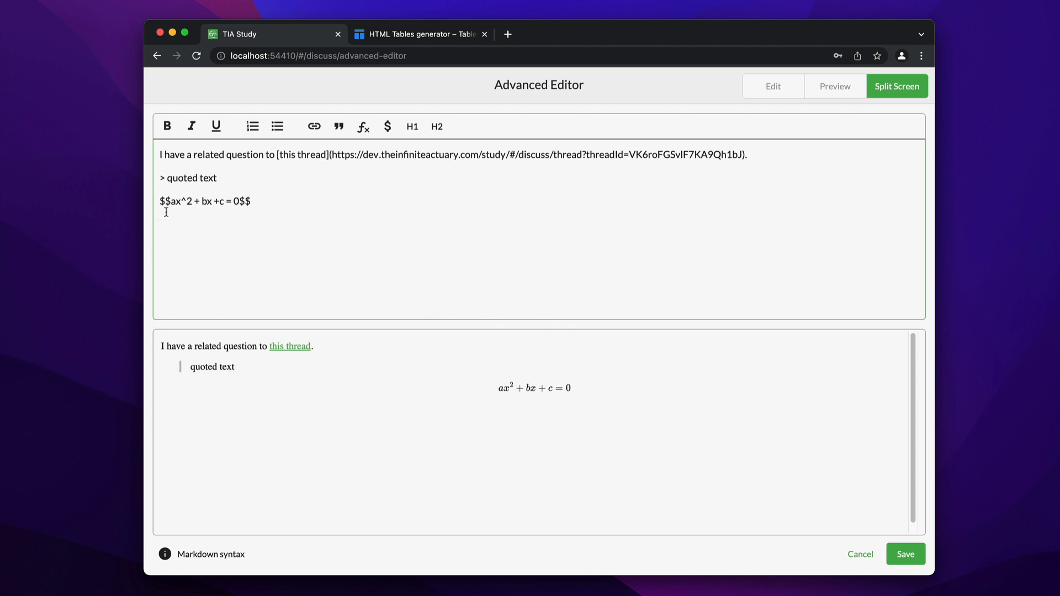
Step: Write the sentence "The apple is $5 and the banana is $3." below the equation
{"action": "key", "text": "Return"}
{"action": "key", "text": "Return"}
{"action": "type", "text": "The apple is $5 and the banana is $3"}
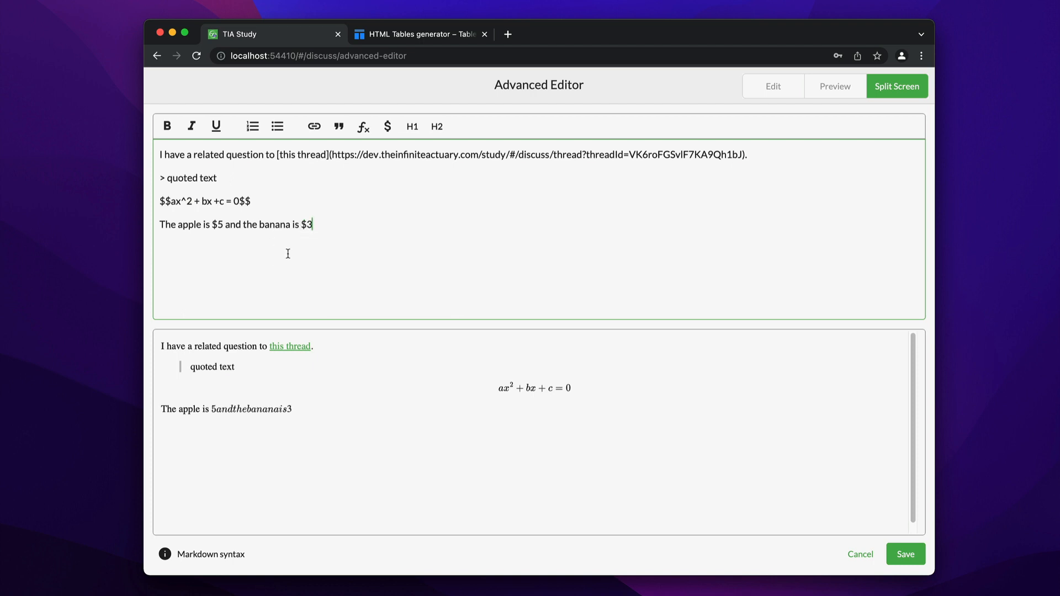
{"action": "type", "text": "."}
Step: Escape both dollar signs in the apple and banana sentence as \\$ so the prices are not treated as math
{"action": "left_click_drag", "start_coordinate": [215, 226], "coordinate": [301, 226]}
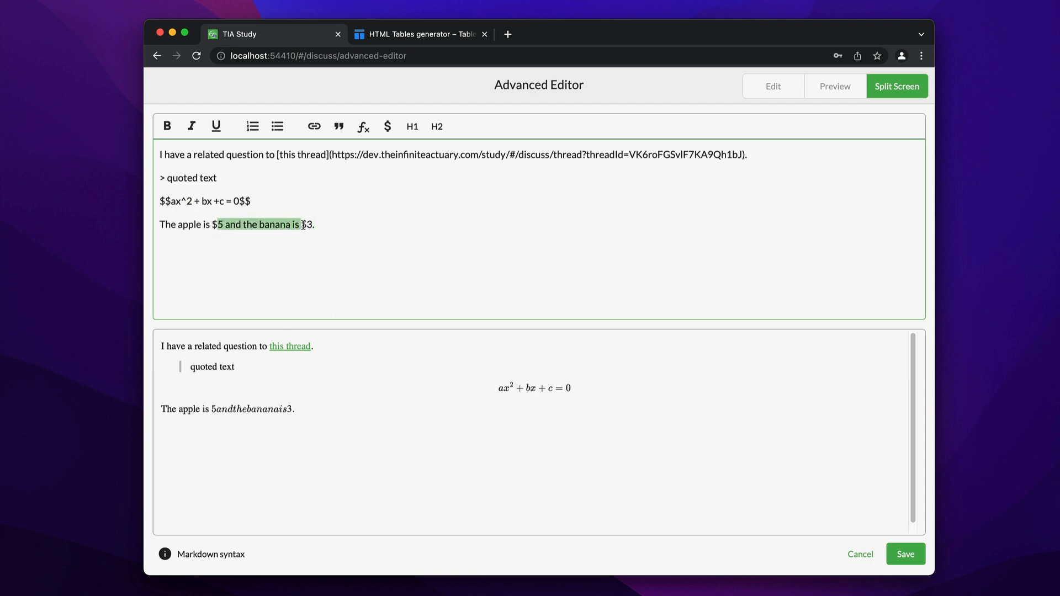
{"action": "left_click", "coordinate": [216, 224]}
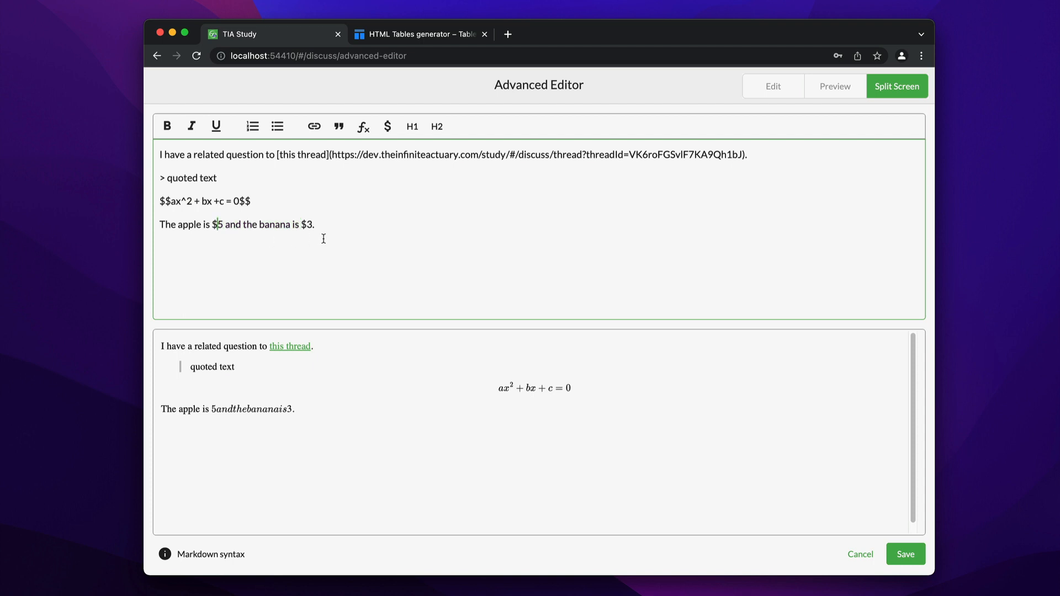
{"action": "type", "text": "\\\\"}
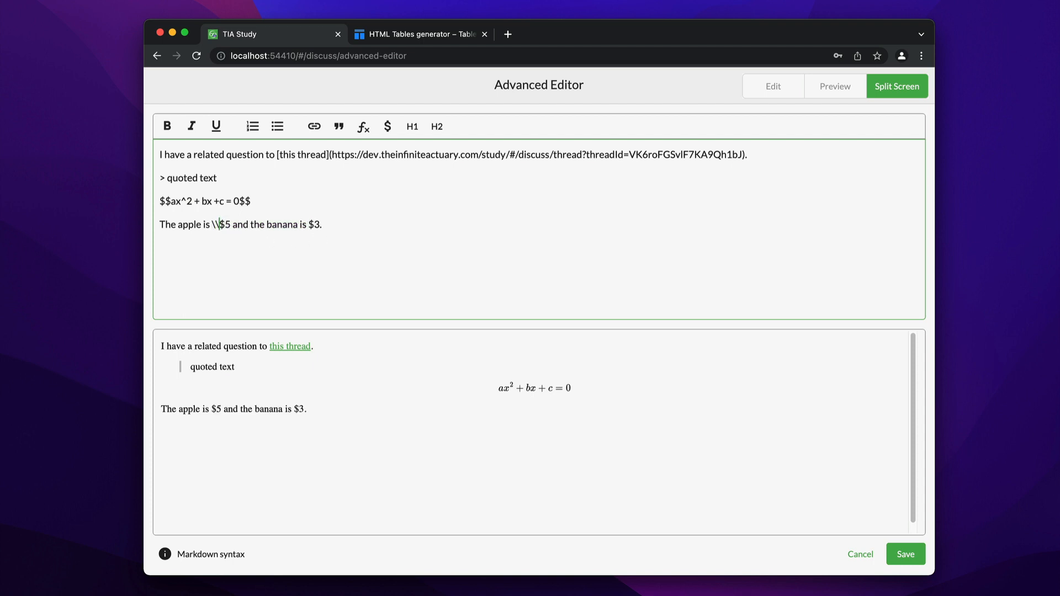
{"action": "key", "text": "Right"}
{"action": "key", "text": "Right"}
{"action": "key", "text": "Right"}
{"action": "key", "text": "Right"}
{"action": "key", "text": "Right"}
{"action": "key", "text": "Right"}
{"action": "key", "text": "Right"}
{"action": "key", "text": "Right"}
{"action": "key", "text": "Right"}
{"action": "key", "text": "BackSpace"}
{"action": "left_click", "coordinate": [385, 127]}
Step: Add a level-1 heading with the text "Heading" below the price sentence
{"action": "left_click", "coordinate": [412, 127]}
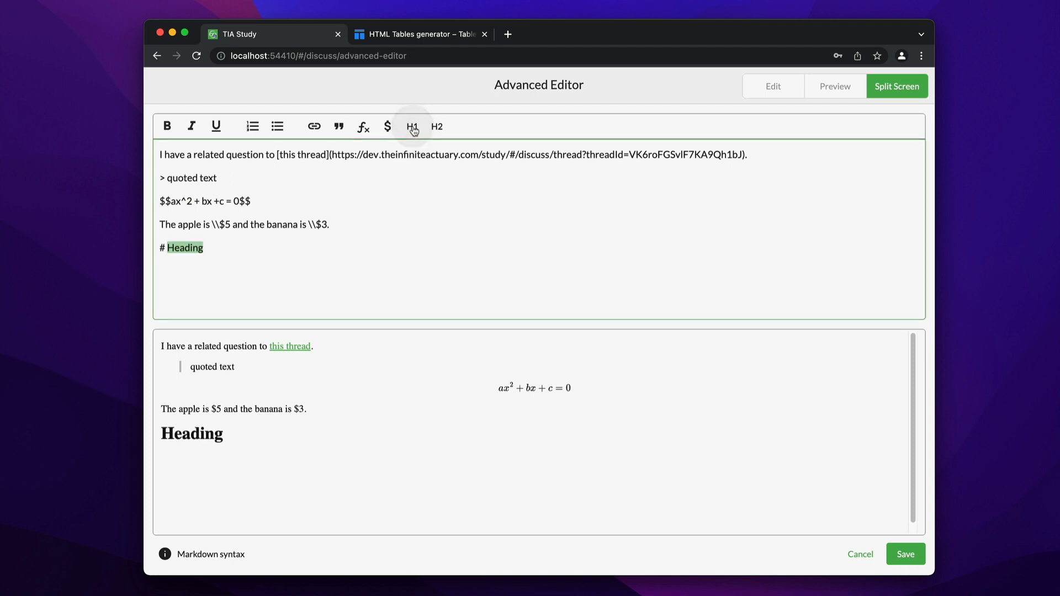
{"action": "key", "text": "Right"}
{"action": "key", "text": "Return"}
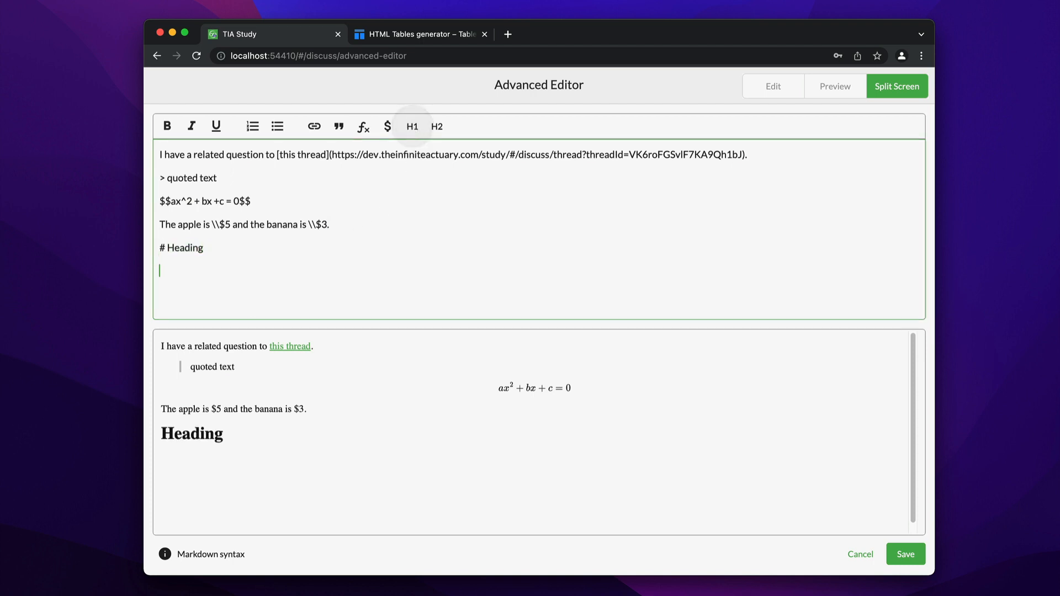
Step: Add a level-2 heading with the text "Smaller header" below the first heading
{"action": "left_click", "coordinate": [440, 127]}
{"action": "type", "text": "Samll"}
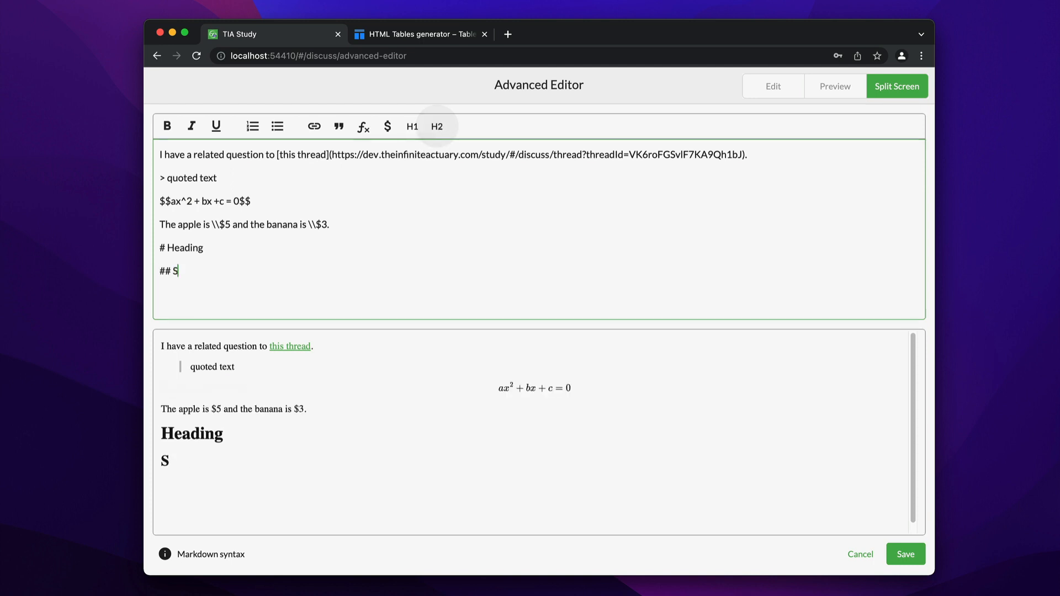
{"action": "key", "text": "BackSpace"}
{"action": "key", "text": "BackSpace"}
{"action": "key", "text": "BackSpace"}
{"action": "key", "text": "BackSpace"}
{"action": "type", "text": "maller header"}
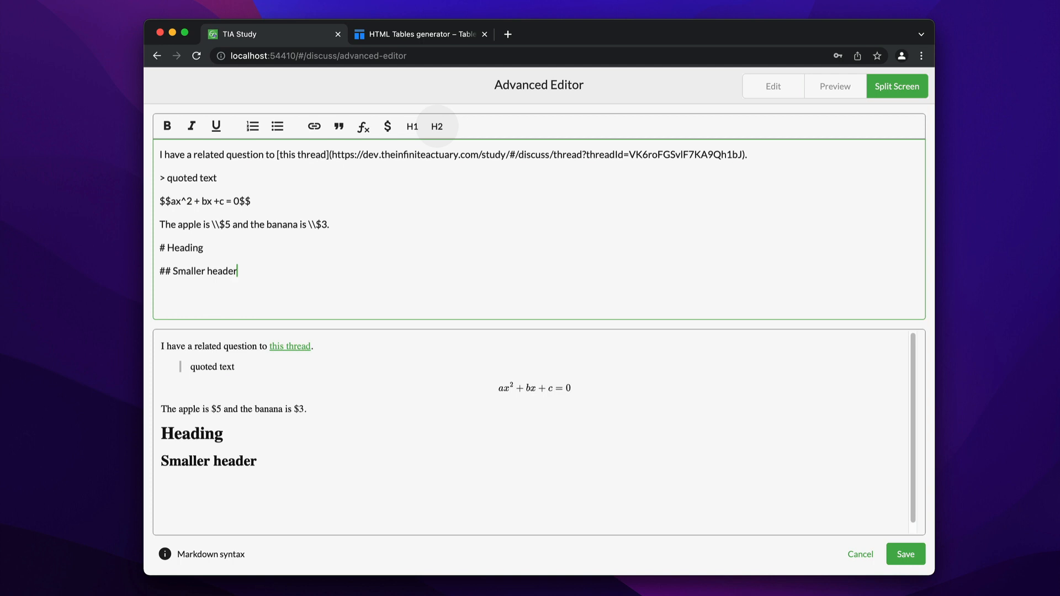
Step: Preview the formatted reply and exit the advanced editor without saving the message
{"action": "left_click", "coordinate": [816, 86]}
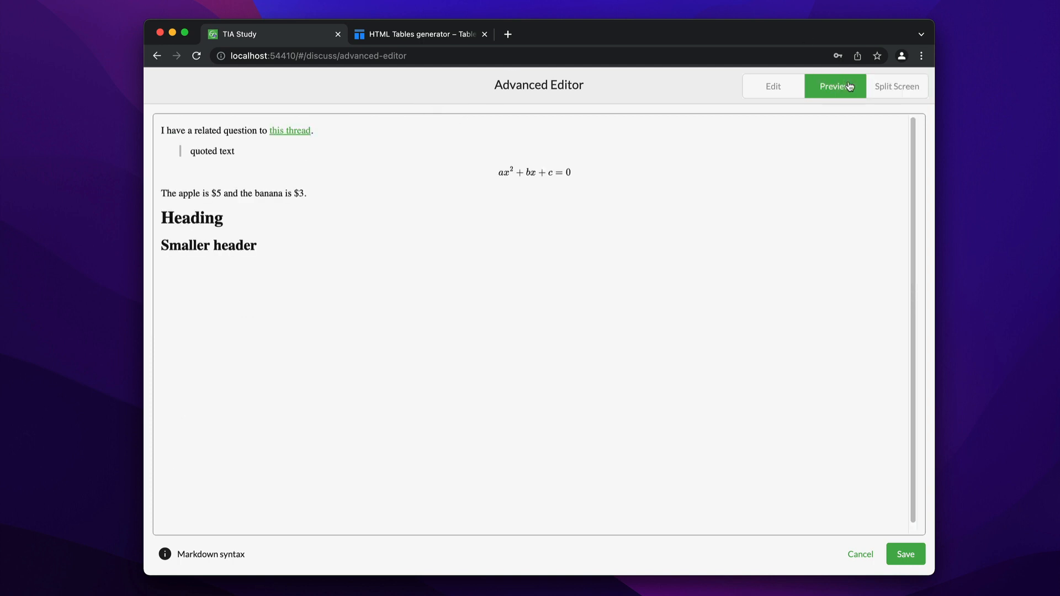
{"action": "left_click", "coordinate": [771, 87]}
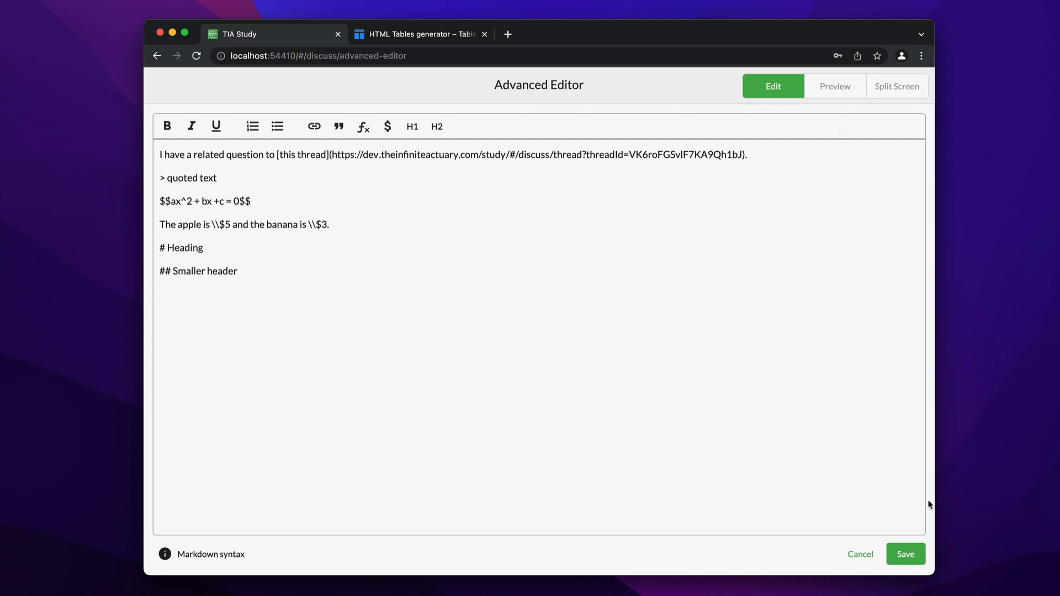
{"action": "left_click", "coordinate": [867, 555]}
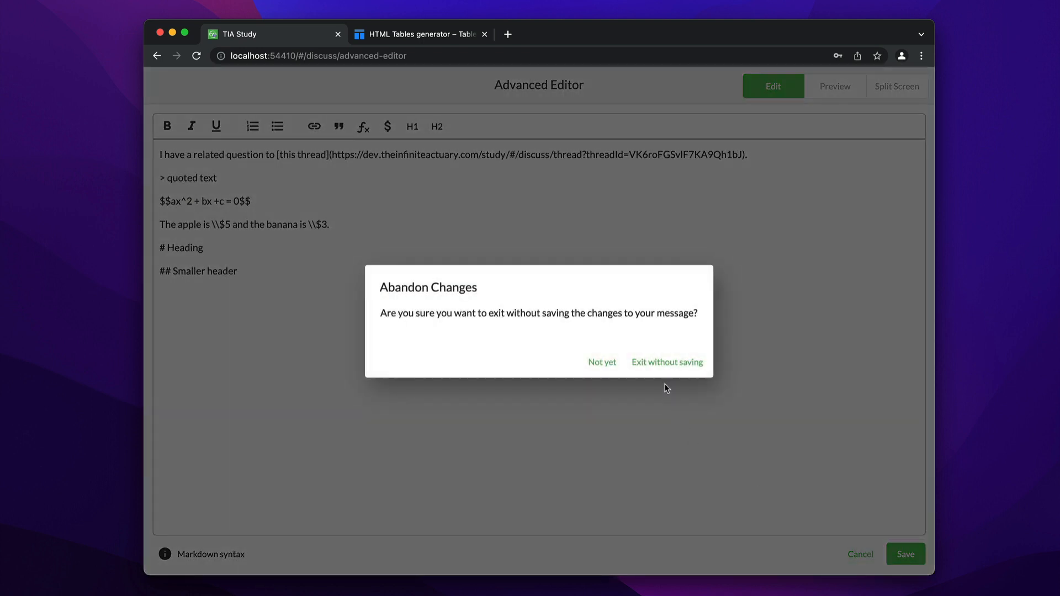
{"action": "left_click", "coordinate": [662, 363]}
{"action": "left_click", "coordinate": [528, 511]}
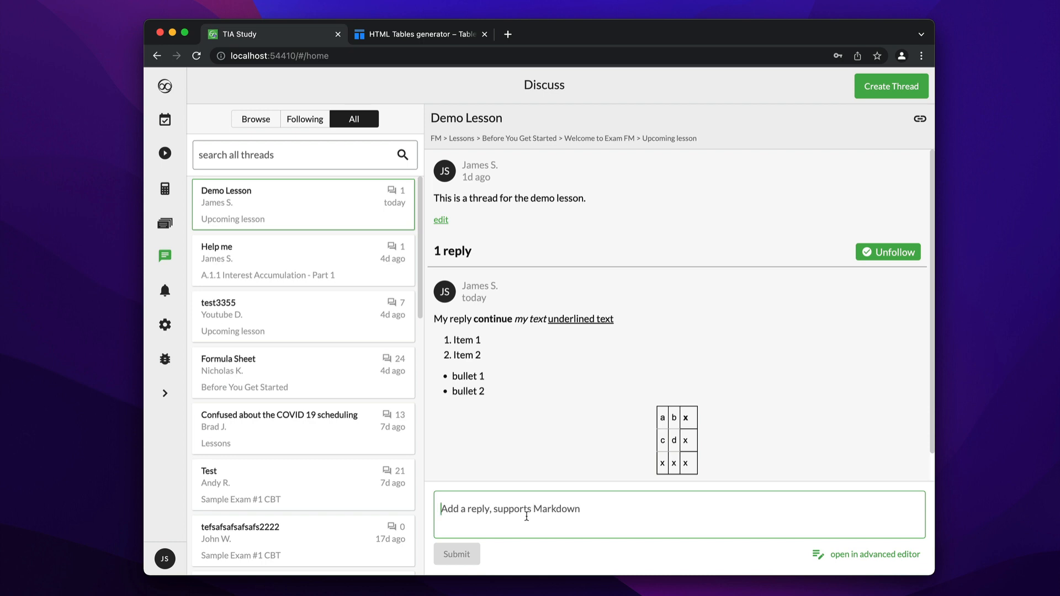
Step: View the advanced editor for the question of a new thread, and leave the thread form without creating anything
{"action": "left_click", "coordinate": [876, 86]}
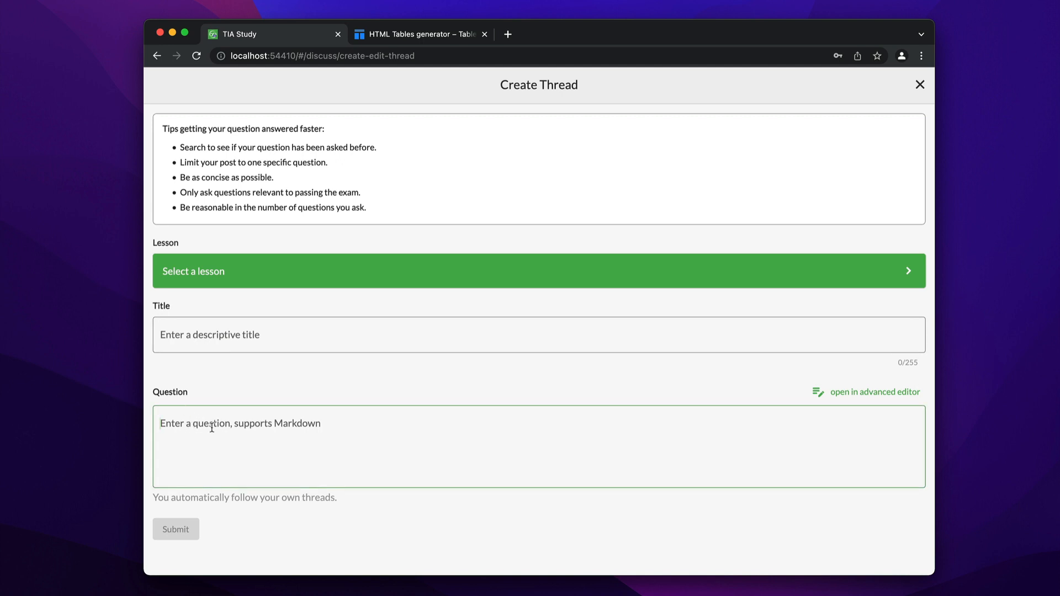
{"action": "left_click", "coordinate": [861, 394]}
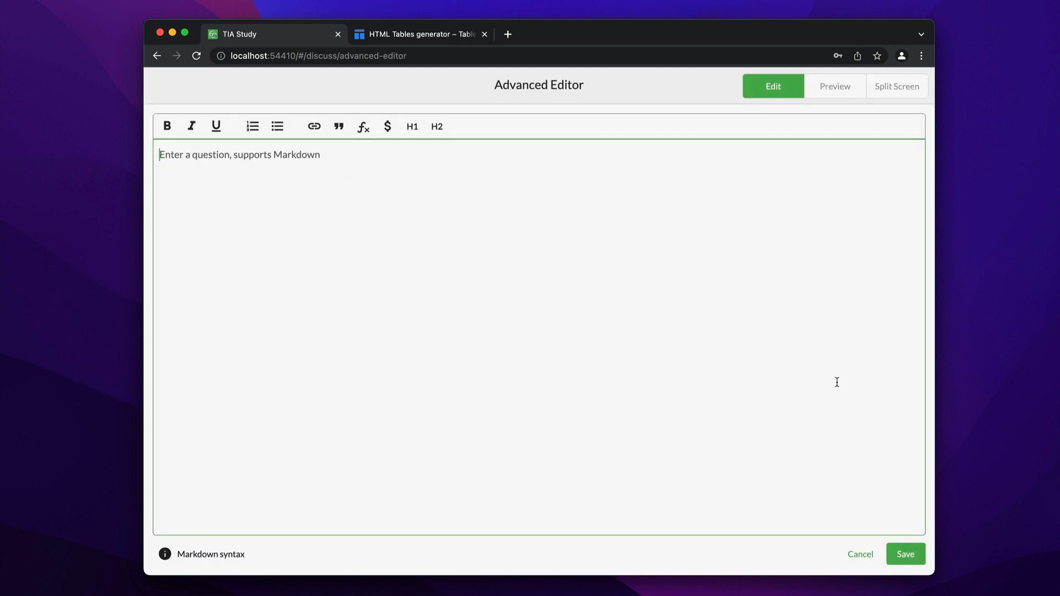
{"action": "left_click", "coordinate": [868, 554]}
{"action": "left_click", "coordinate": [649, 363]}
{"action": "left_click", "coordinate": [914, 87]}
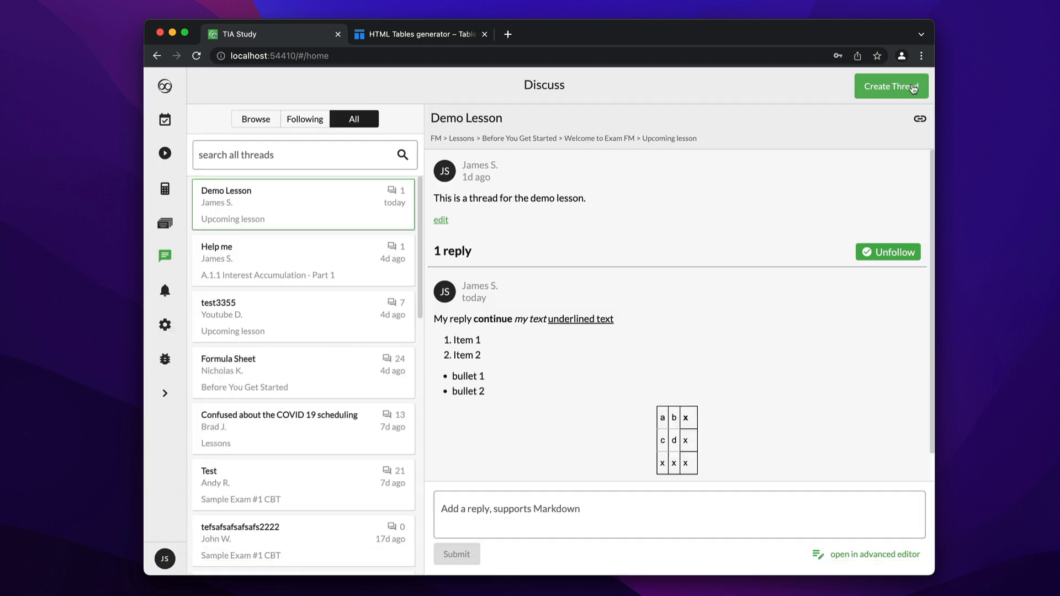
Step: Filter the discussions to followed threads and unfollow all discuss threads through the course progress reset settings
{"action": "left_click", "coordinate": [306, 119]}
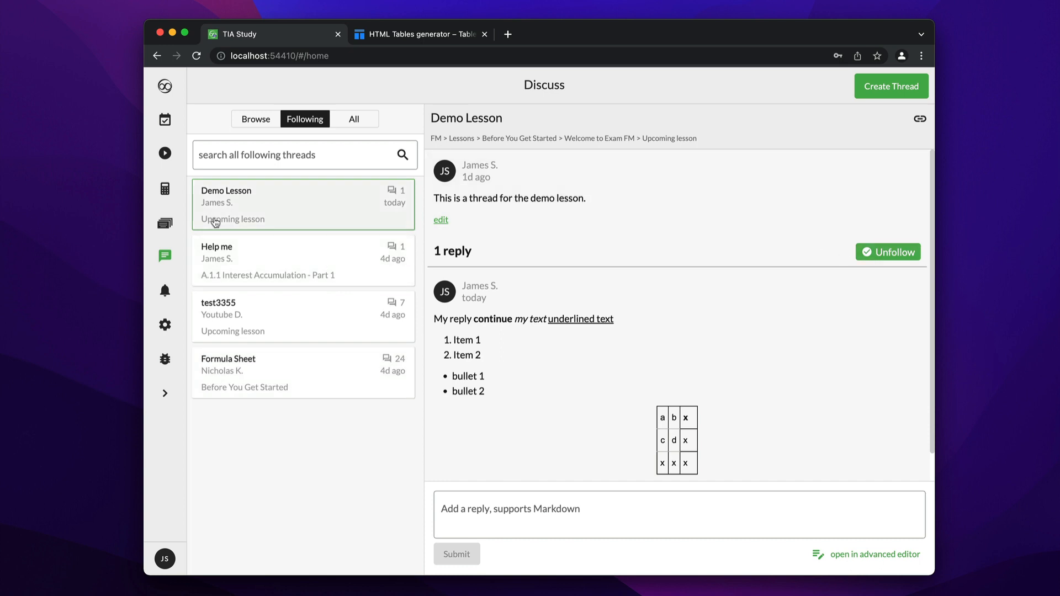
{"action": "left_click", "coordinate": [165, 327]}
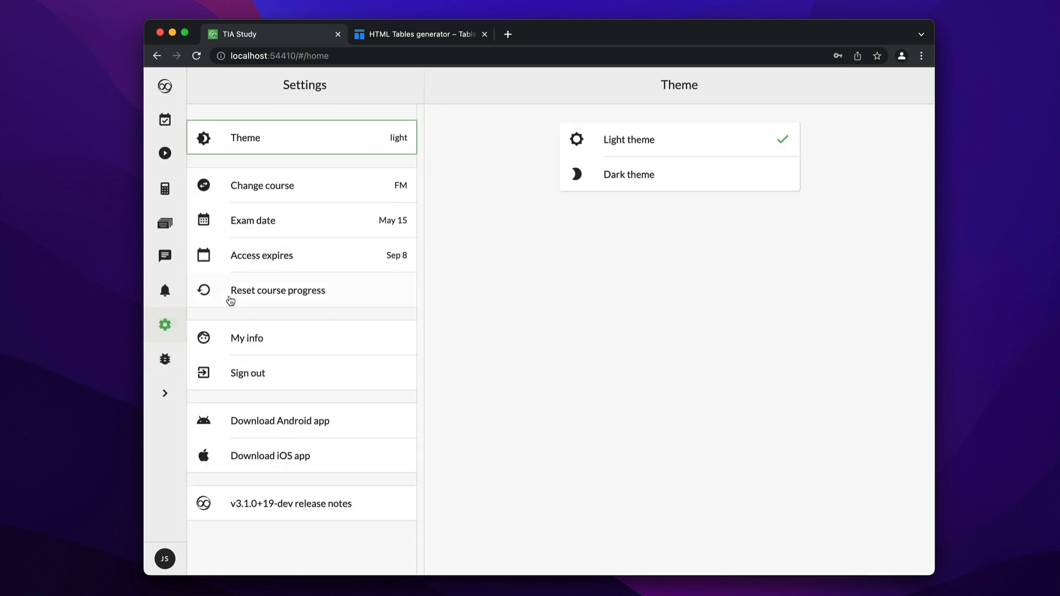
{"action": "left_click", "coordinate": [251, 291]}
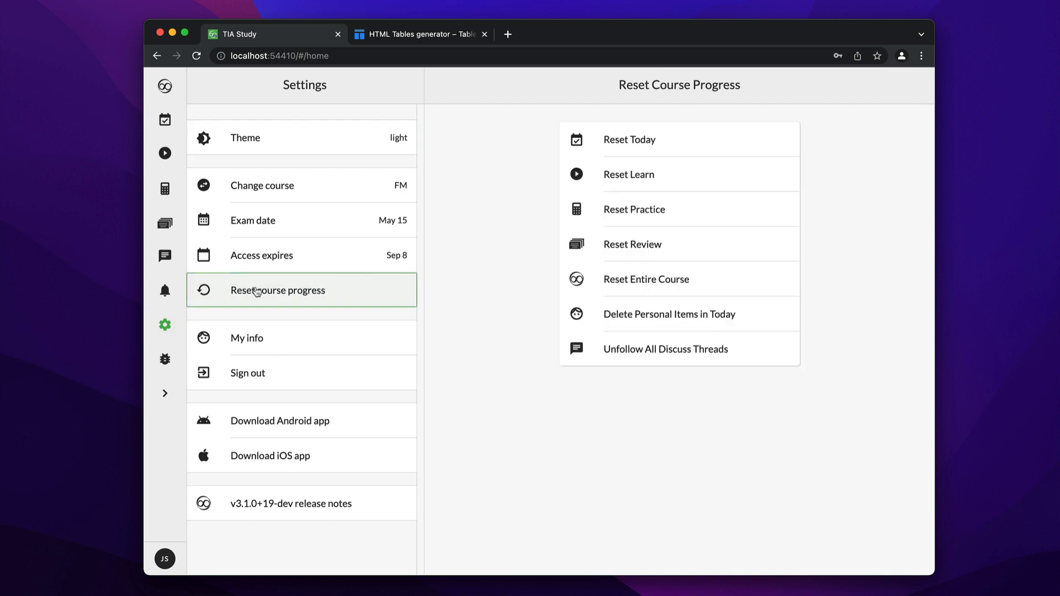
{"action": "left_click", "coordinate": [635, 354]}
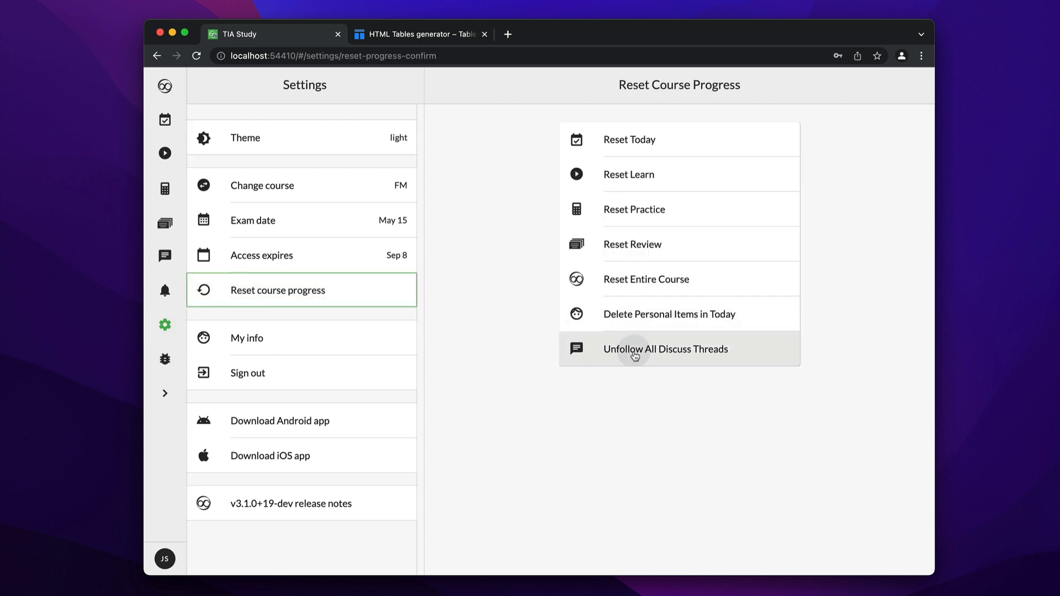
{"action": "left_click", "coordinate": [632, 357]}
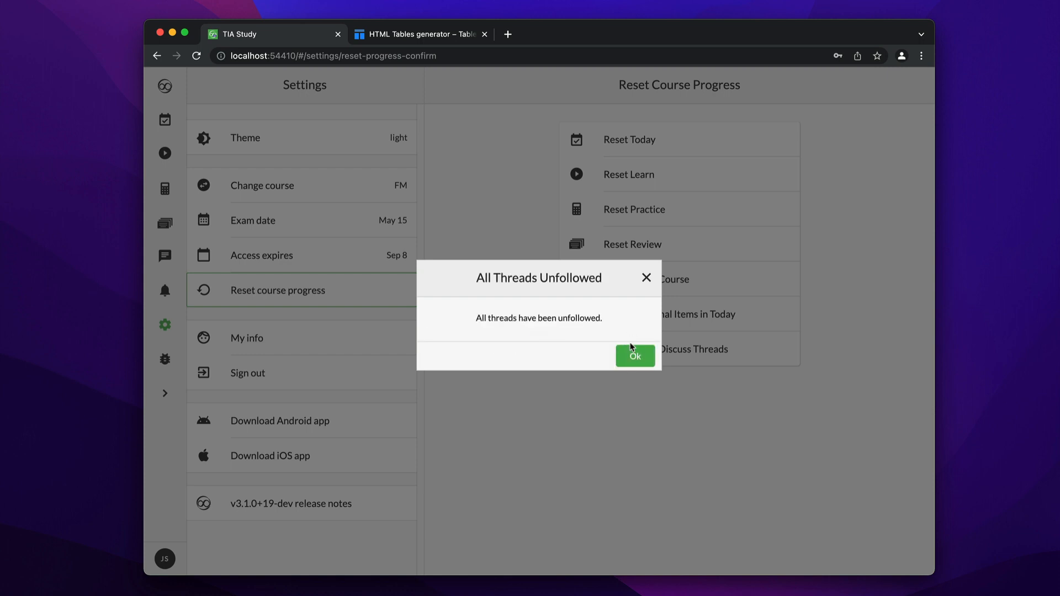
{"action": "left_click", "coordinate": [633, 356]}
Step: Return to the discussions and follow the Demo Lesson thread
{"action": "left_click", "coordinate": [165, 255]}
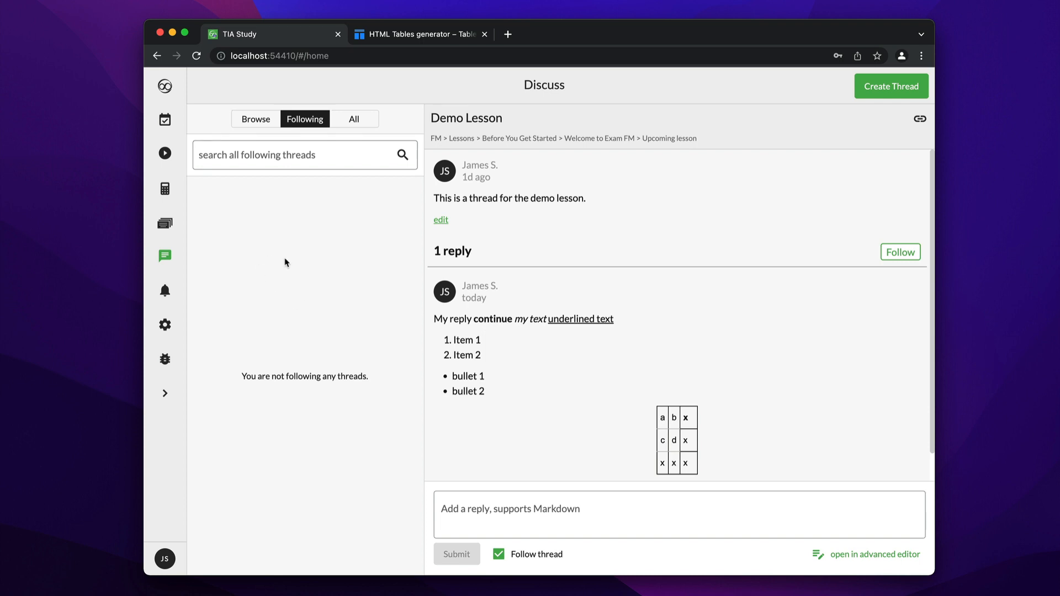
{"action": "left_click", "coordinate": [901, 253]}
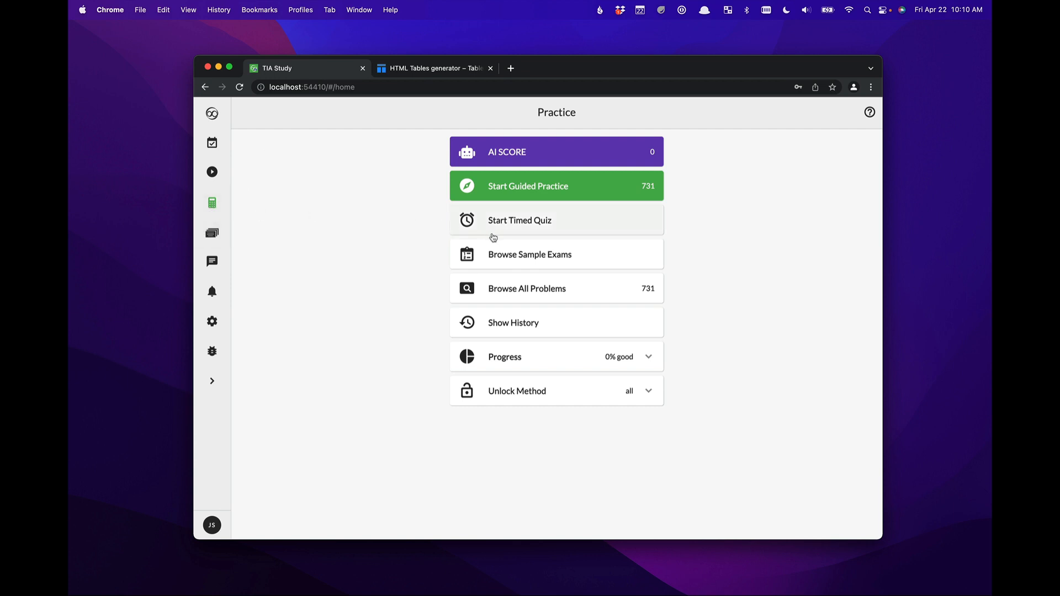
Step: Open the Mar 13 practice history and view the solution of problem A.1.2 Interest Accumulation - Part 2 #1
{"action": "left_click", "coordinate": [525, 326]}
{"action": "left_click", "coordinate": [353, 181]}
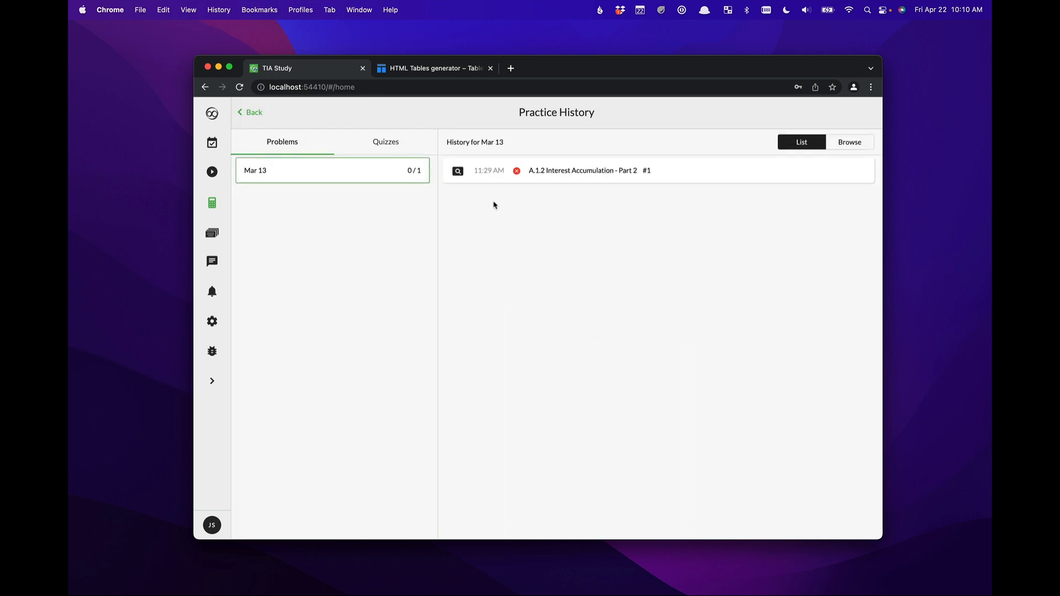
{"action": "left_click", "coordinate": [568, 171]}
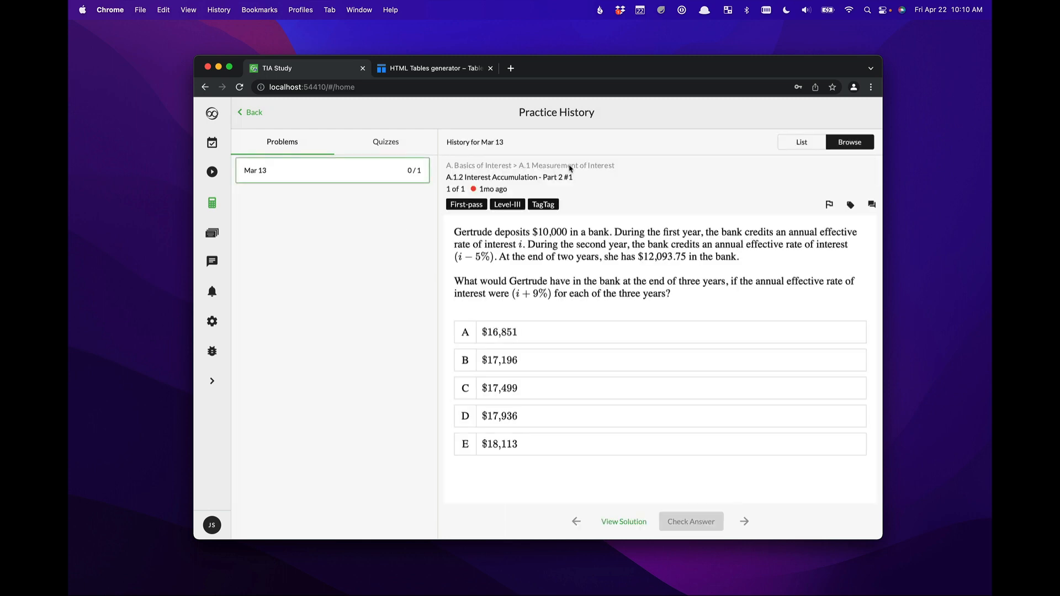
{"action": "left_click", "coordinate": [622, 523]}
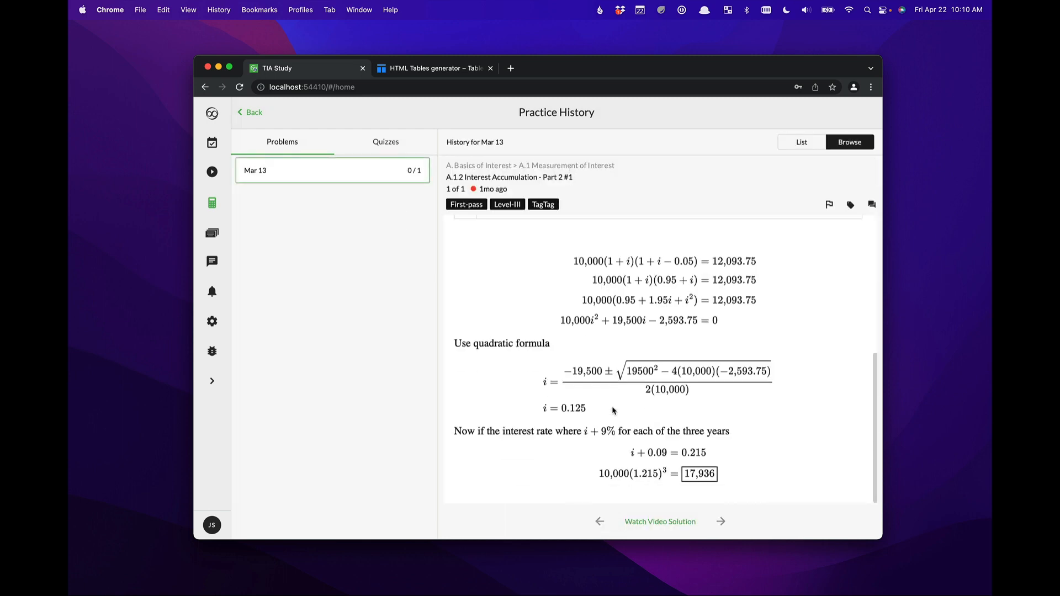